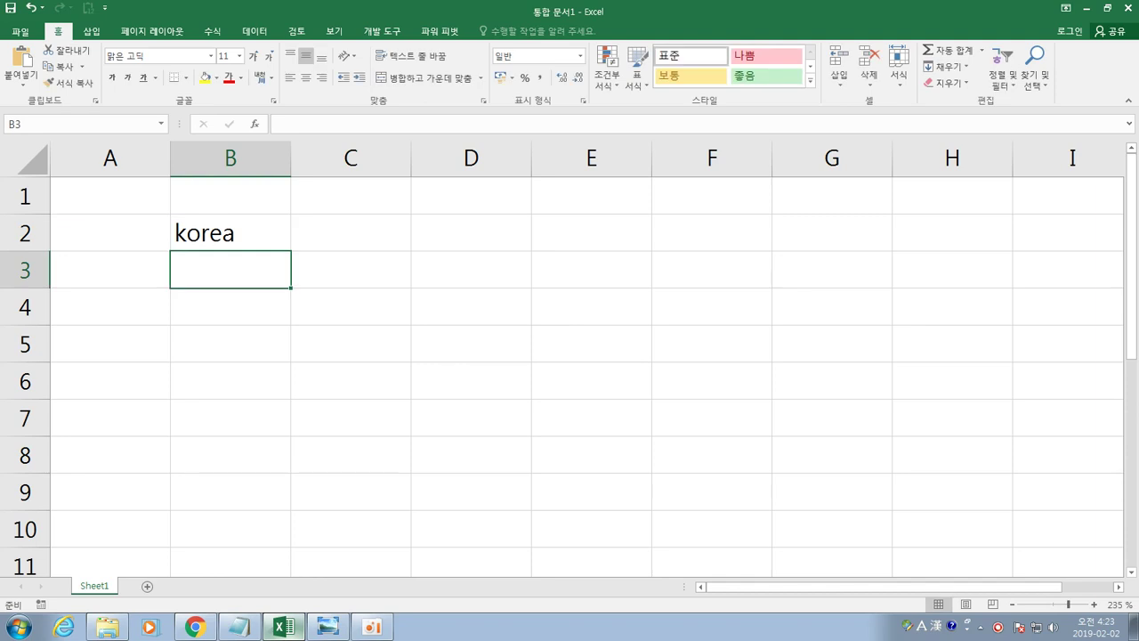
Step: Select cell B2, switch to Notepad and replace its text with b2="korea"
{"action": "left_click", "coordinate": [229, 232]}
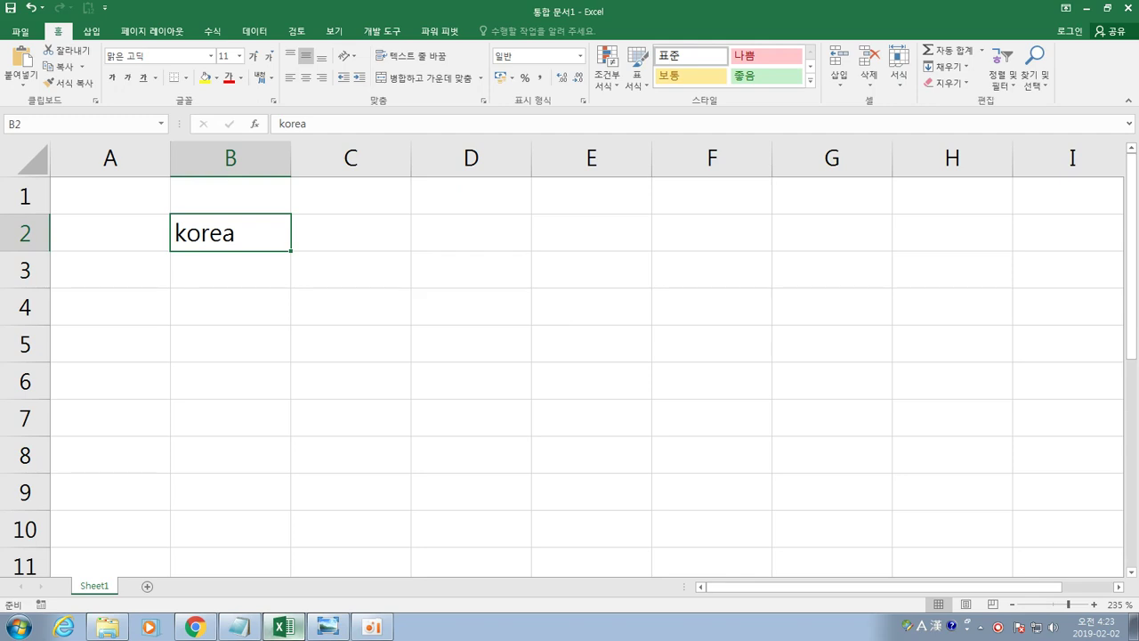
{"action": "key", "text": "alt+Tab"}
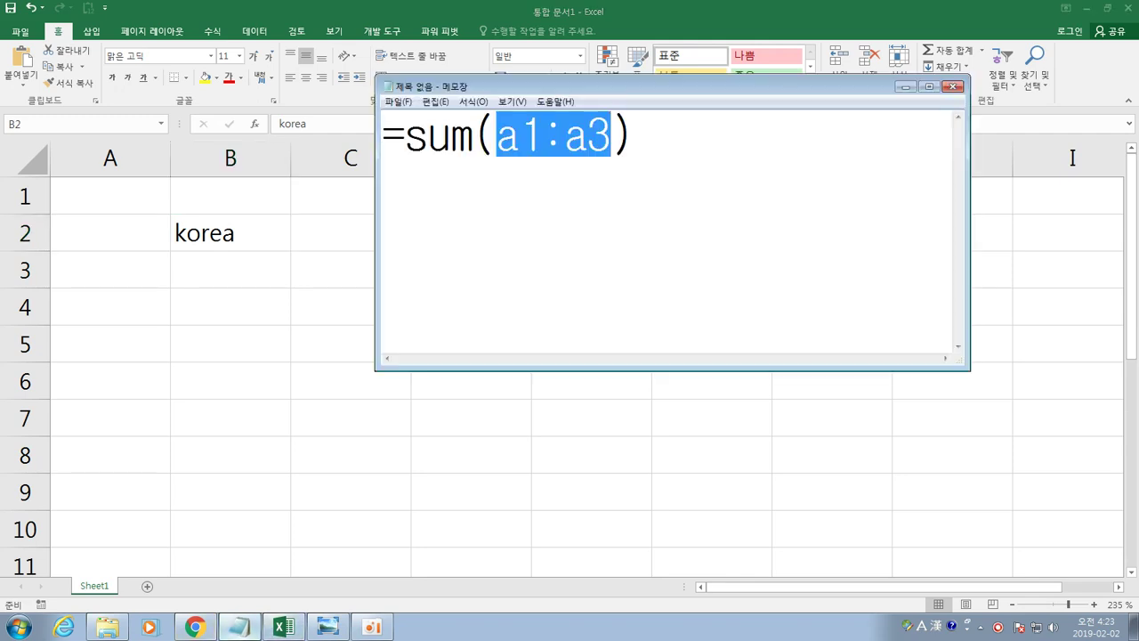
{"action": "key", "text": "ctrl+a"}
{"action": "type", "text": "b2="}
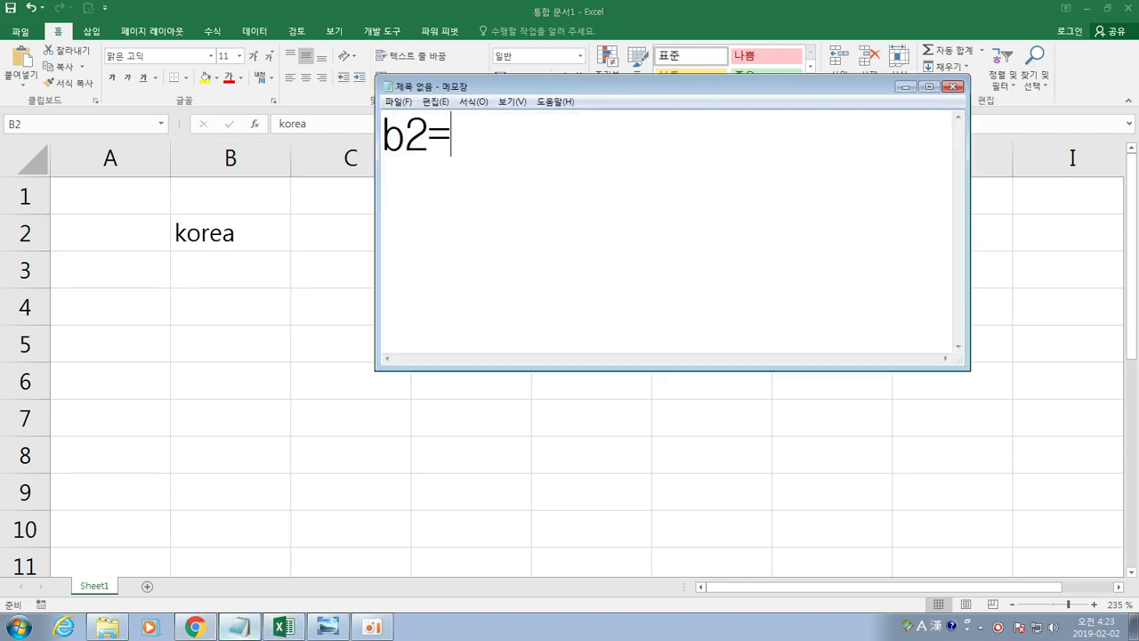
{"action": "type", "text": "\"korea\""}
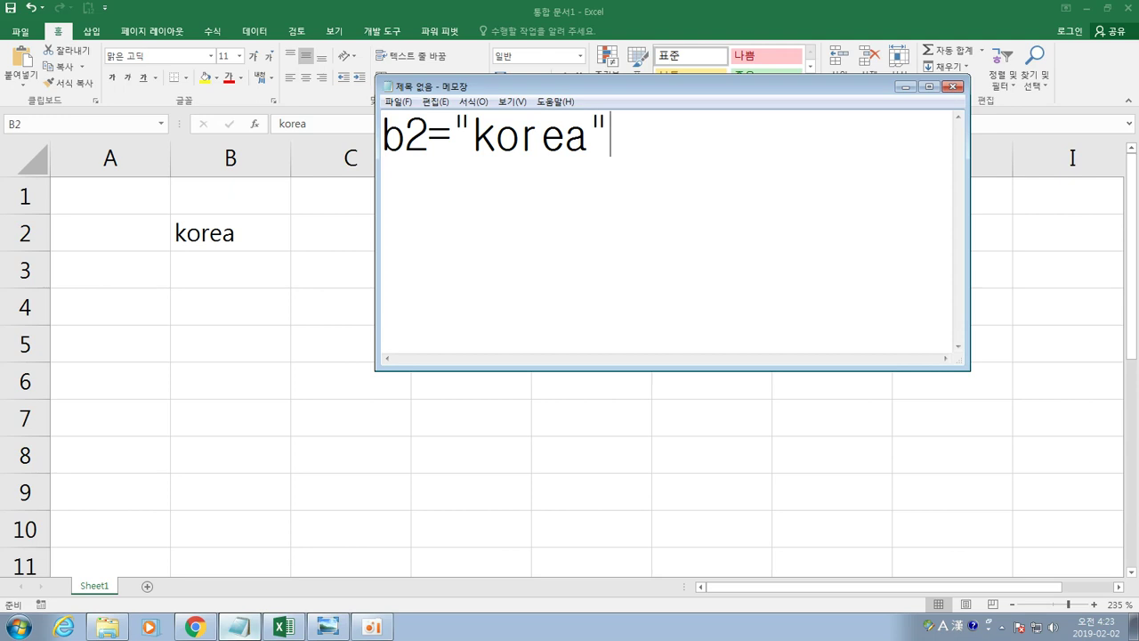
Step: Strip the b2= prefix and both quotation marks from the note, leaving only korea, and return to Excel
{"action": "key", "text": "Home"}
{"action": "key", "text": "Delete"}
{"action": "key", "text": "Delete"}
{"action": "key", "text": "Delete"}
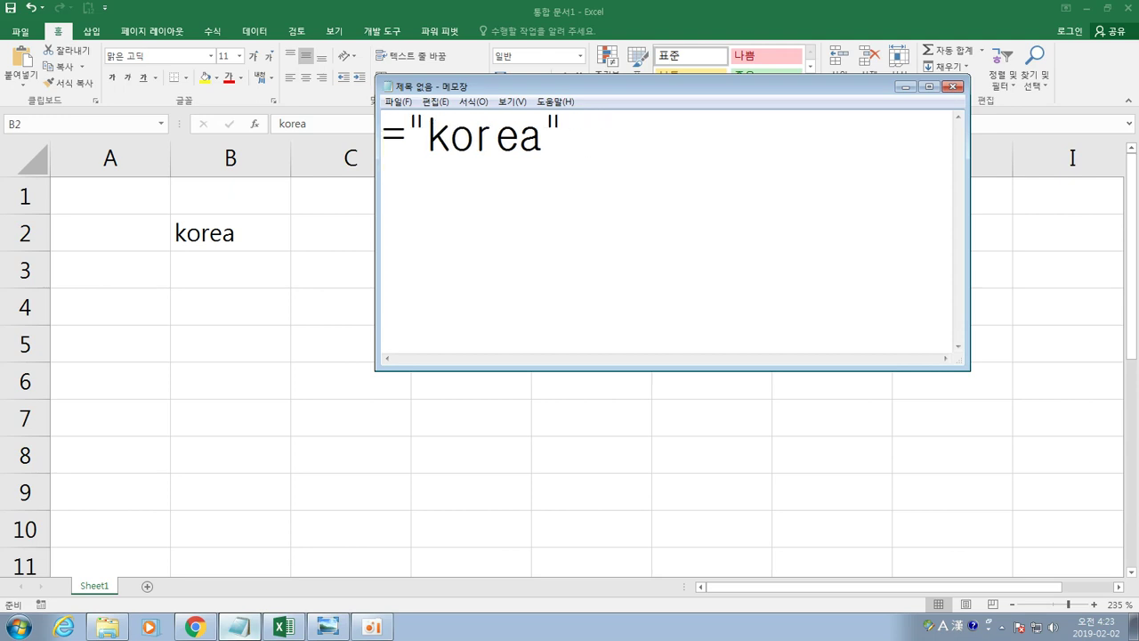
{"action": "type", "text": "="}
{"action": "key", "text": "BackSpace"}
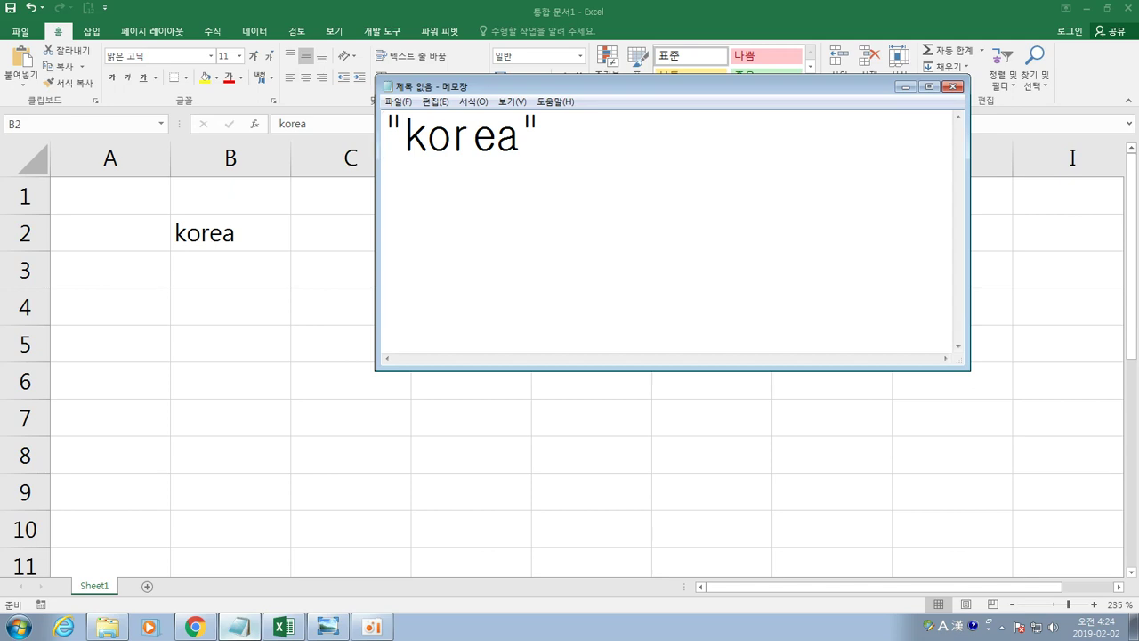
{"action": "key", "text": "Delete"}
{"action": "key", "text": "End"}
{"action": "key", "text": "BackSpace"}
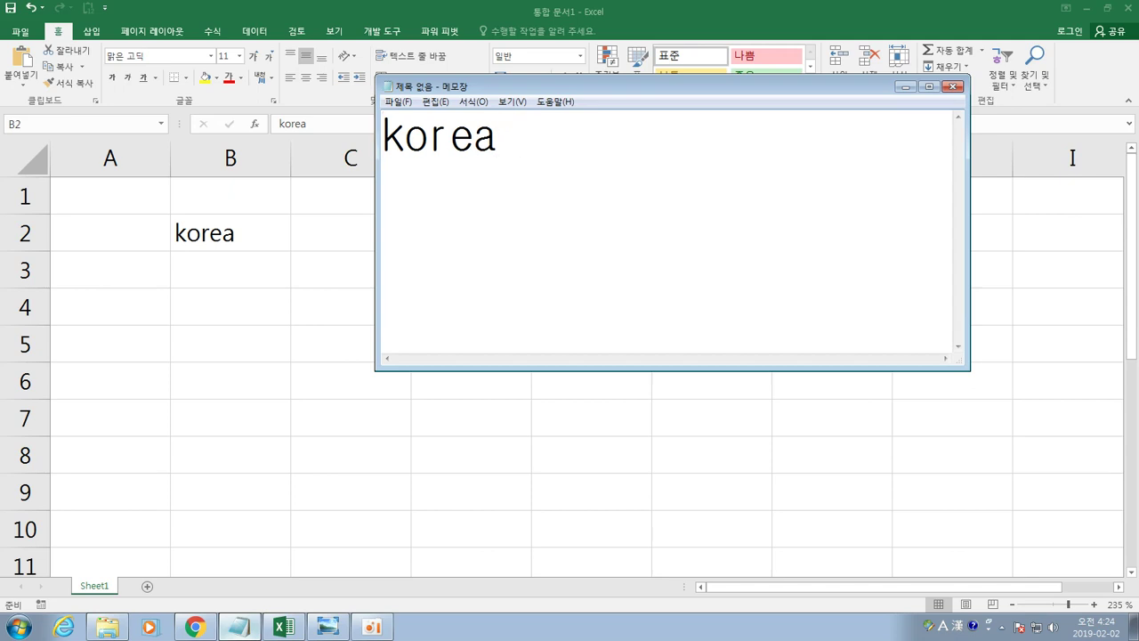
{"action": "key", "text": "alt+Tab"}
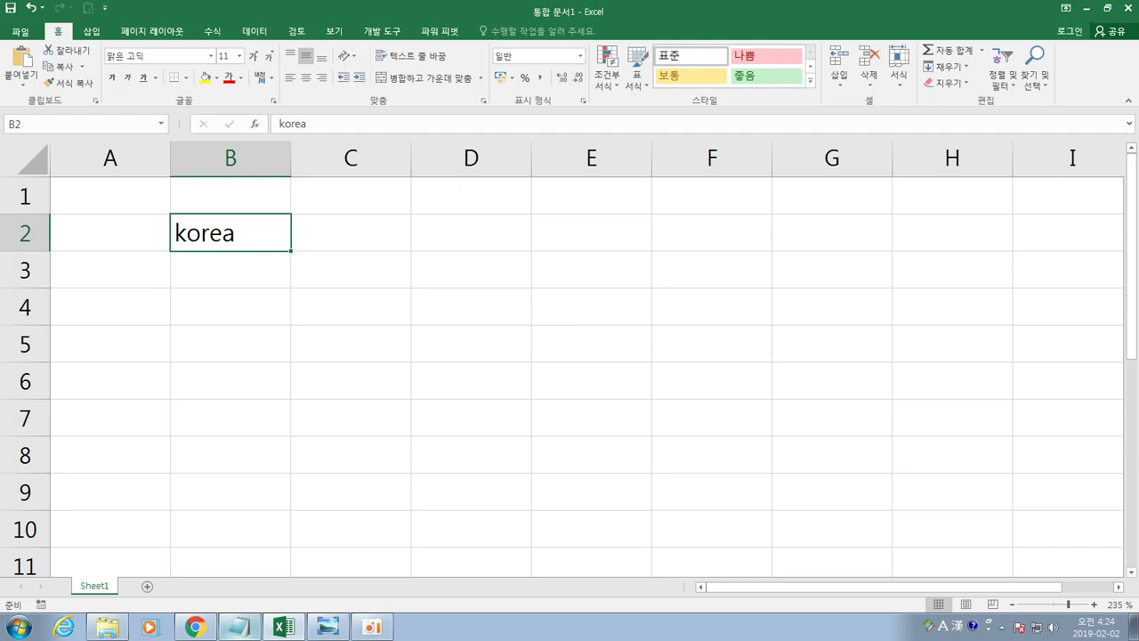
Step: Try font size 24 on the text in cell B2, and restore the size to 11
{"action": "left_click", "coordinate": [238, 55]}
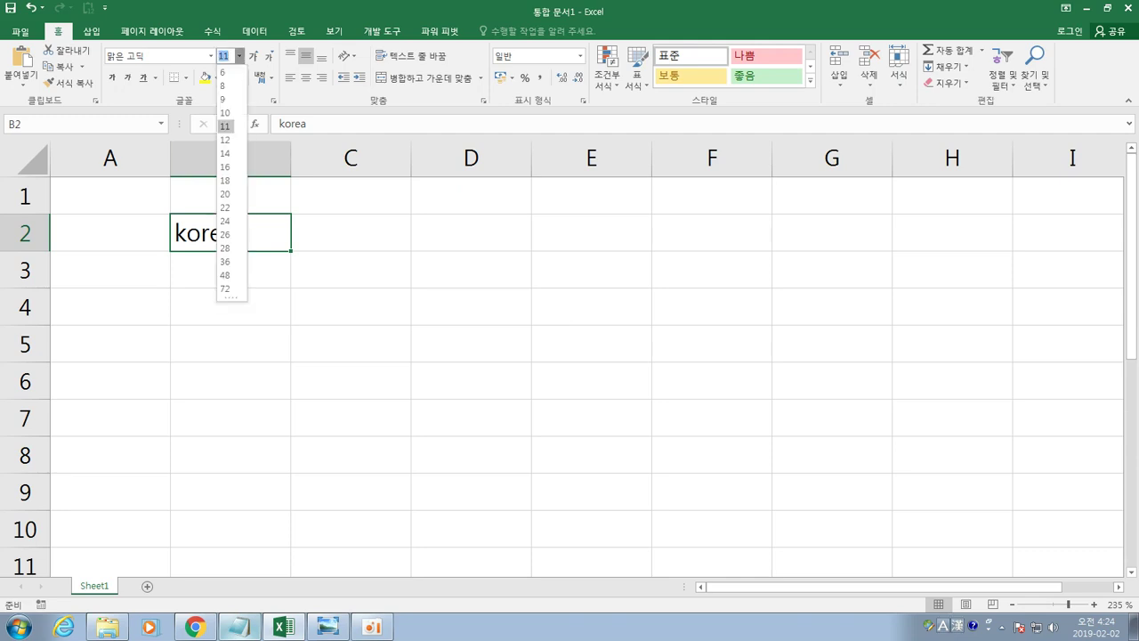
{"action": "left_click", "coordinate": [224, 220]}
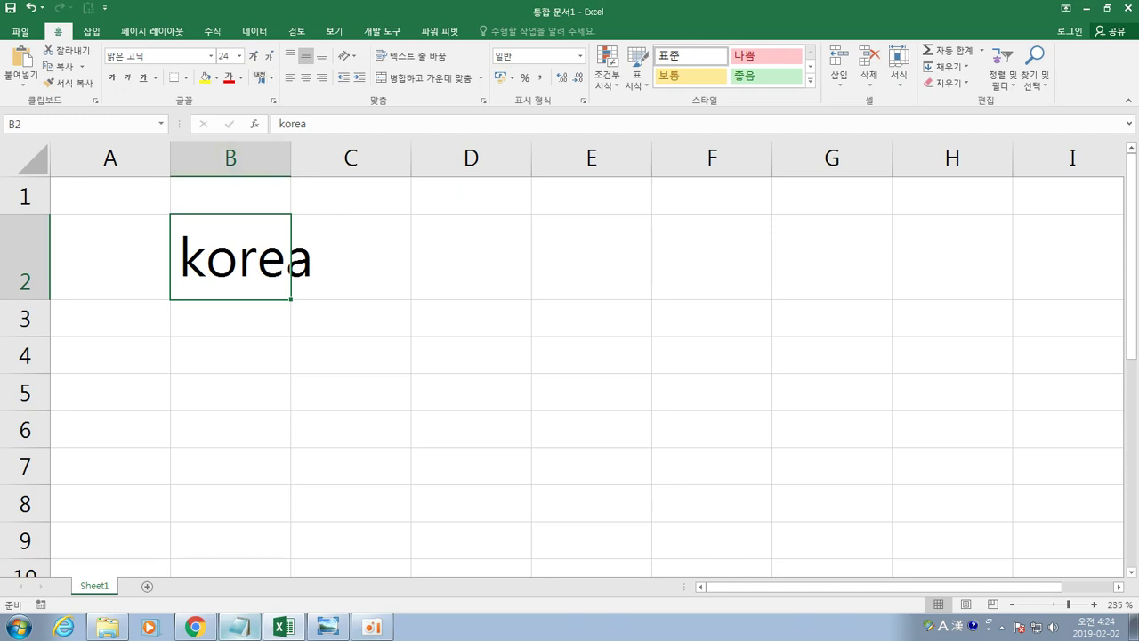
{"action": "left_click", "coordinate": [238, 55]}
{"action": "type", "text": "11"}
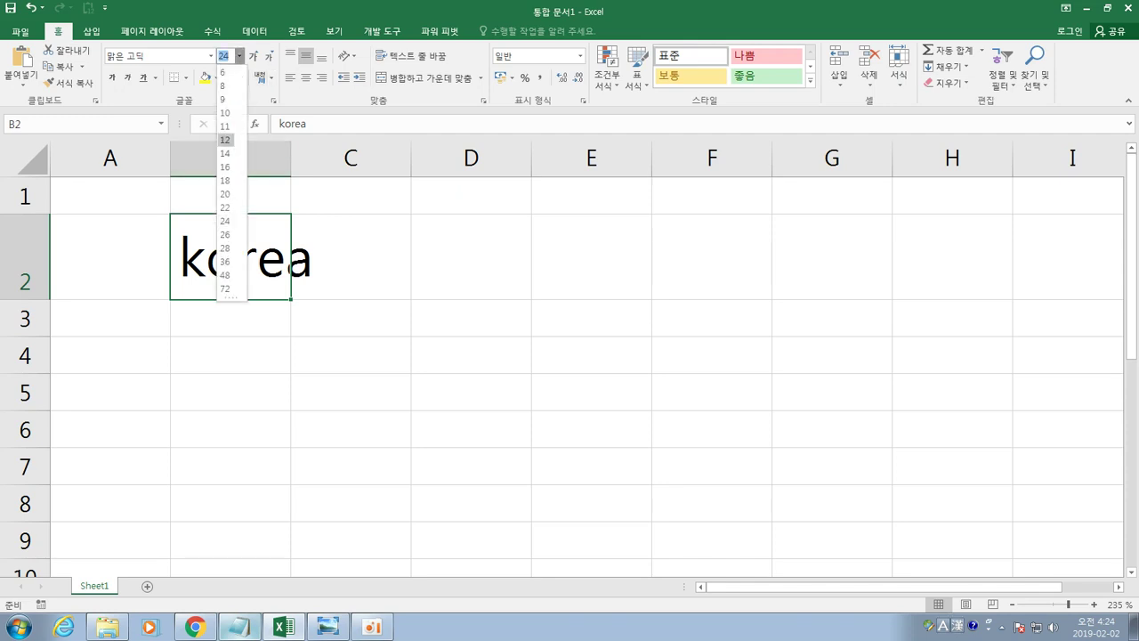
{"action": "key", "text": "Return"}
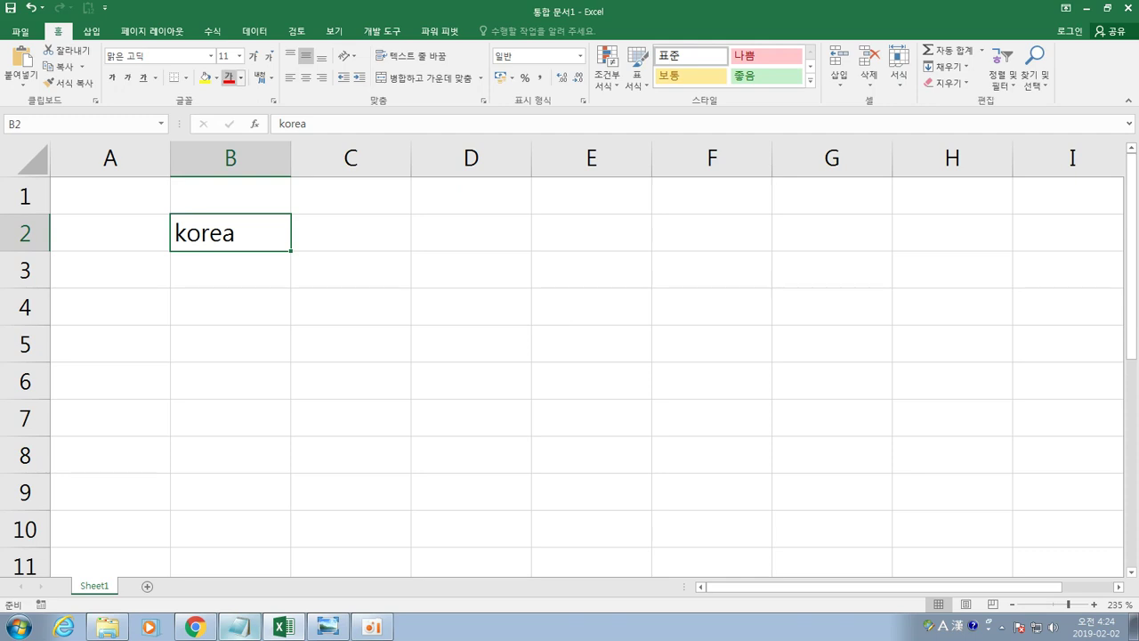
Step: Colour the text of cell B2 red and replace its content with 1234
{"action": "left_click", "coordinate": [228, 78]}
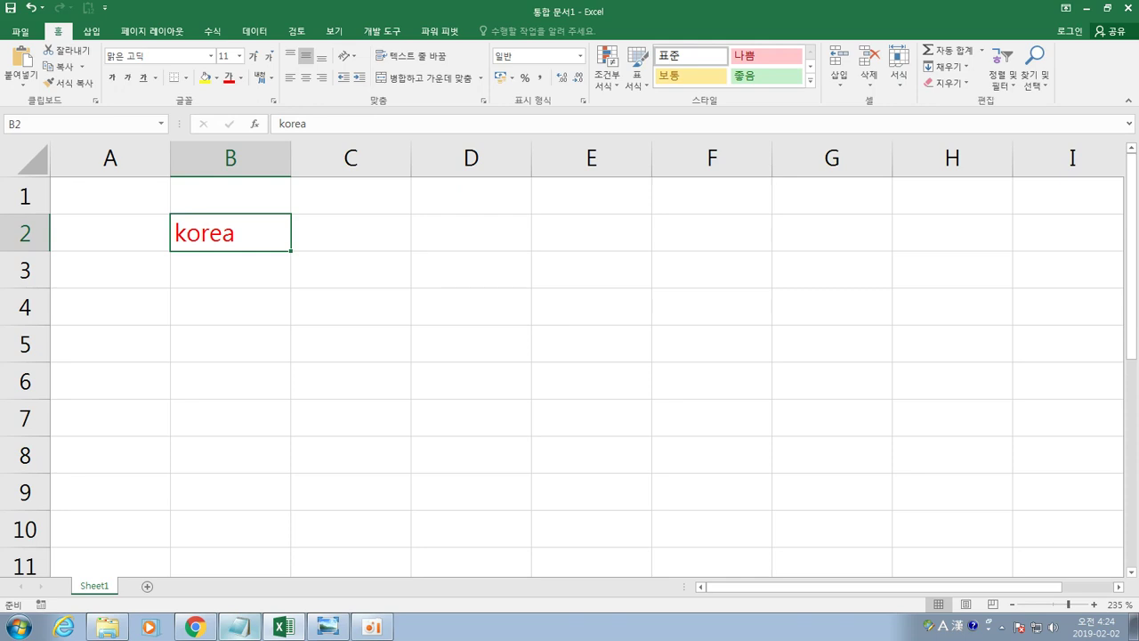
{"action": "key", "text": "Delete"}
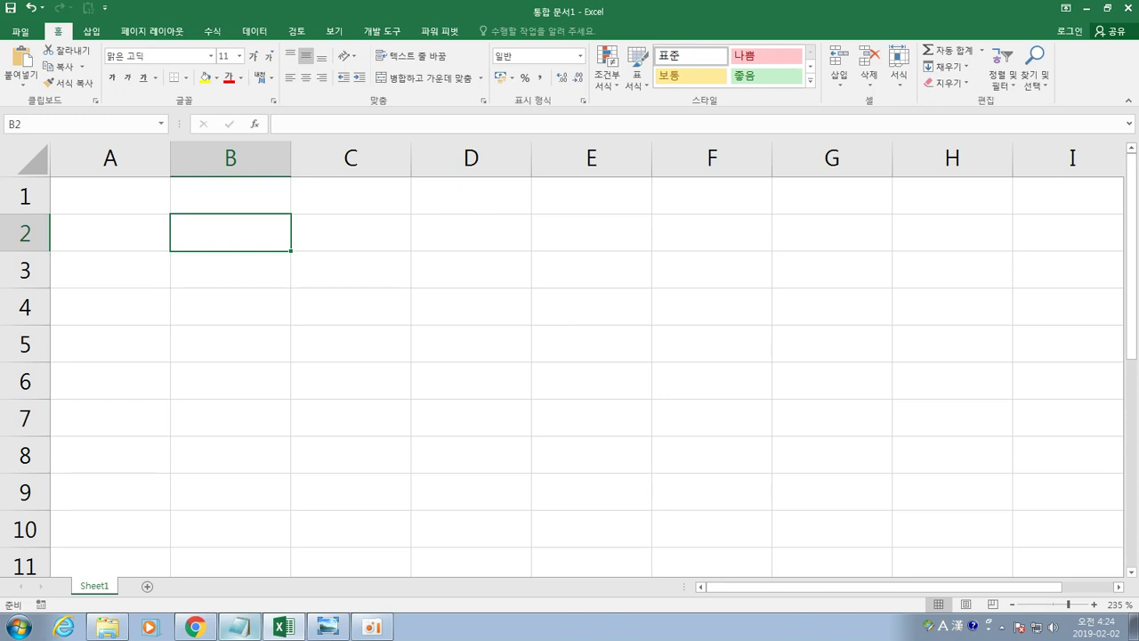
{"action": "type", "text": "1234"}
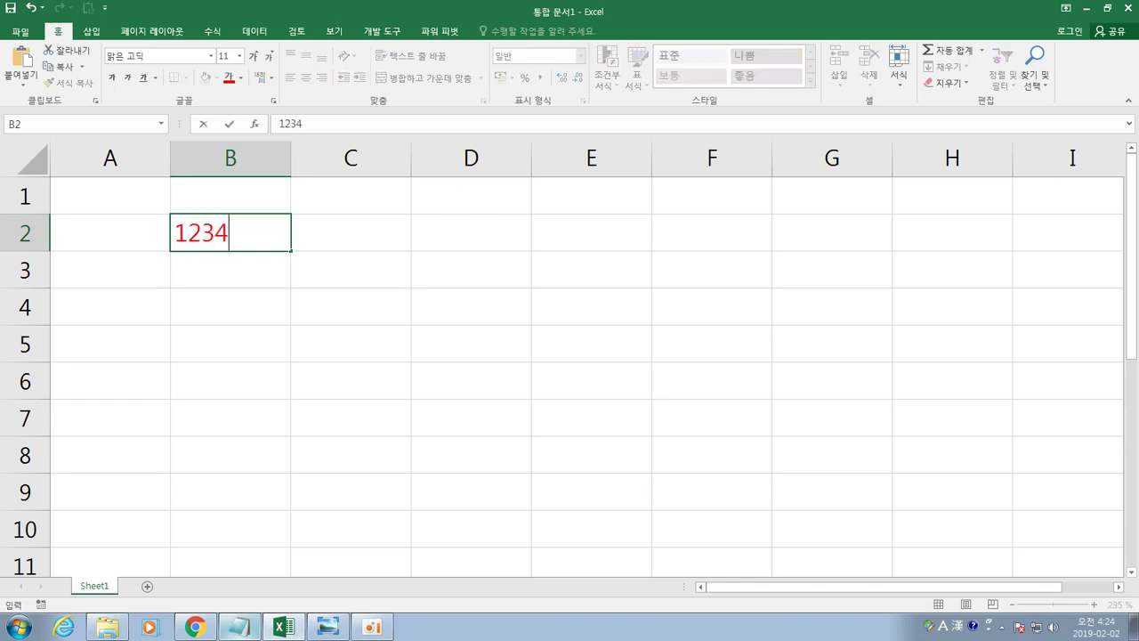
{"action": "key", "text": "Return"}
{"action": "left_click", "coordinate": [230, 233]}
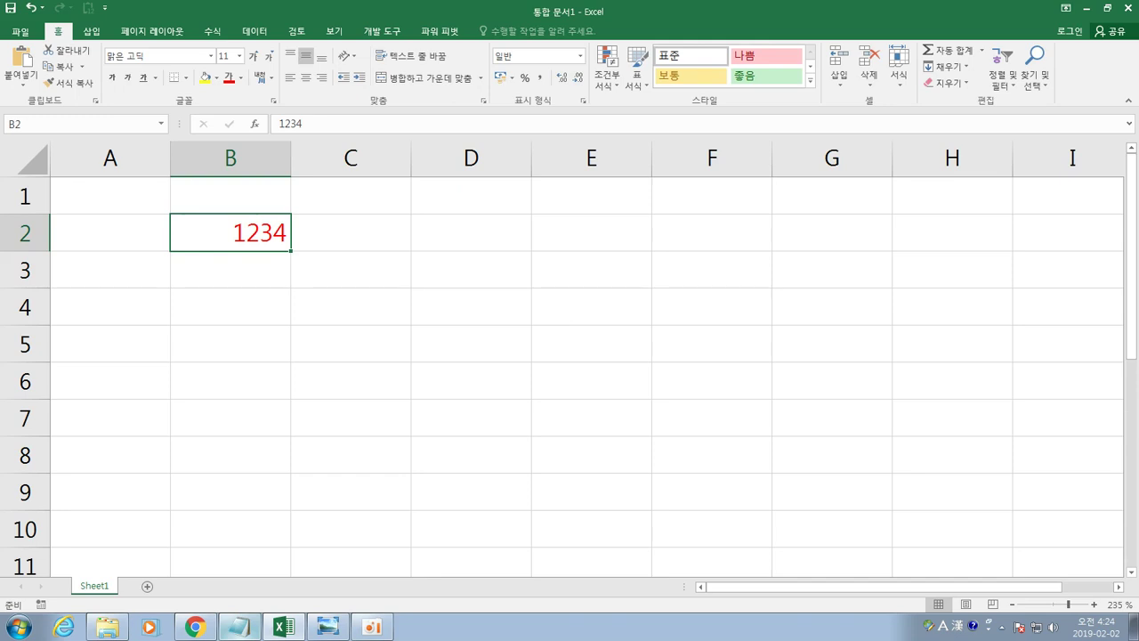
Step: Delete the number in cell B2 and enter korea in its place
{"action": "key", "text": "Delete"}
{"action": "type", "text": "korea"}
{"action": "key", "text": "Return"}
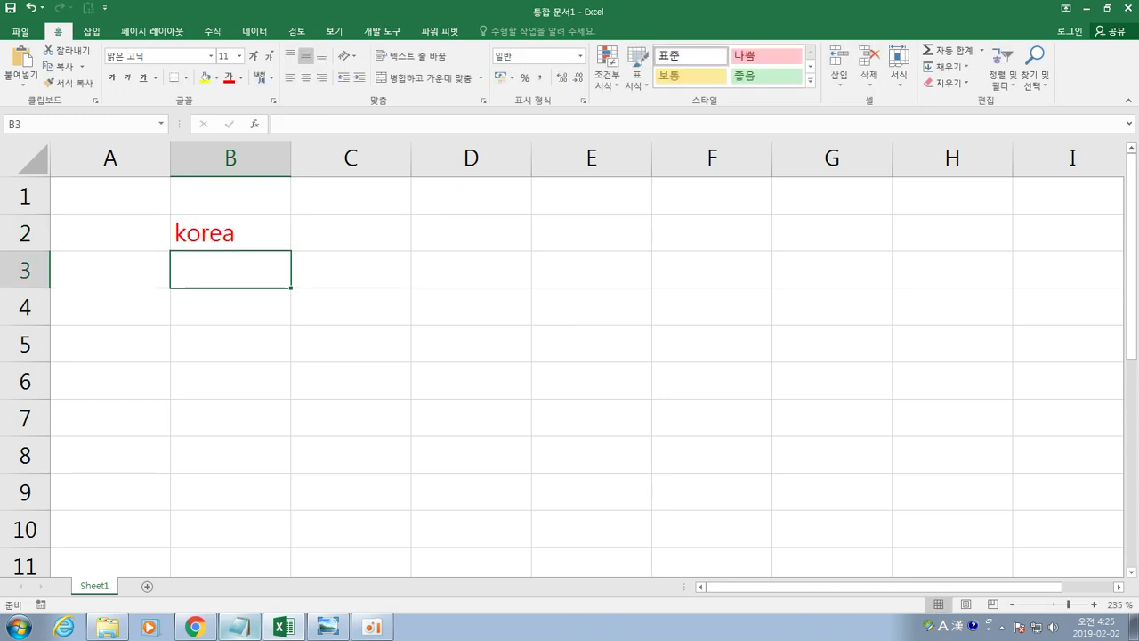
Step: Clear only the formatting of cell B2, keeping its text
{"action": "left_click", "coordinate": [229, 232]}
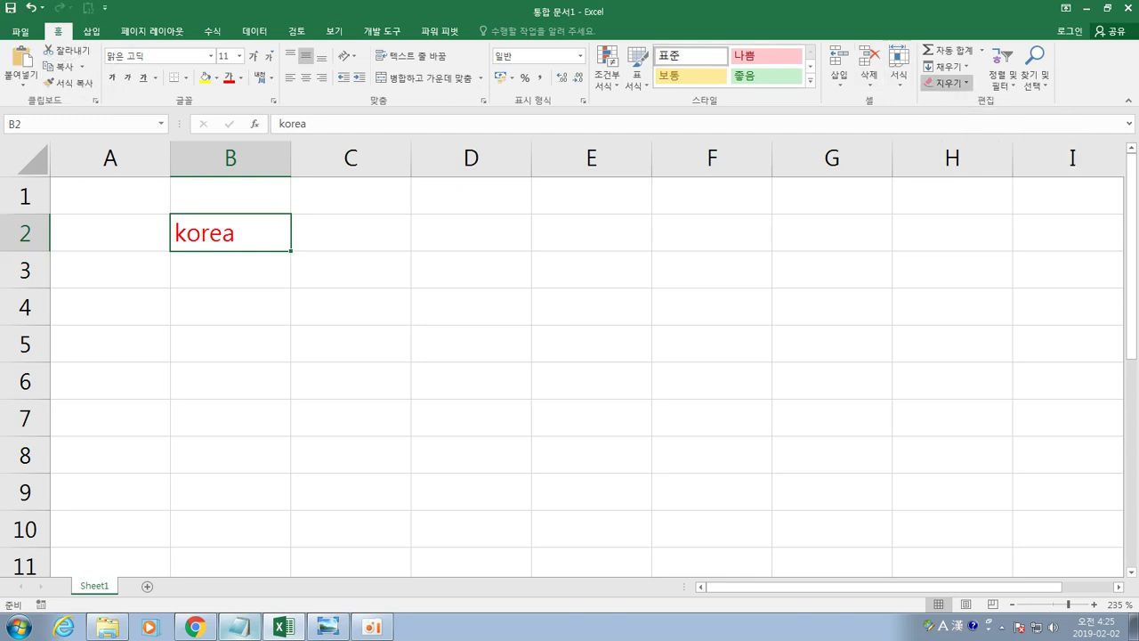
{"action": "left_click", "coordinate": [961, 83]}
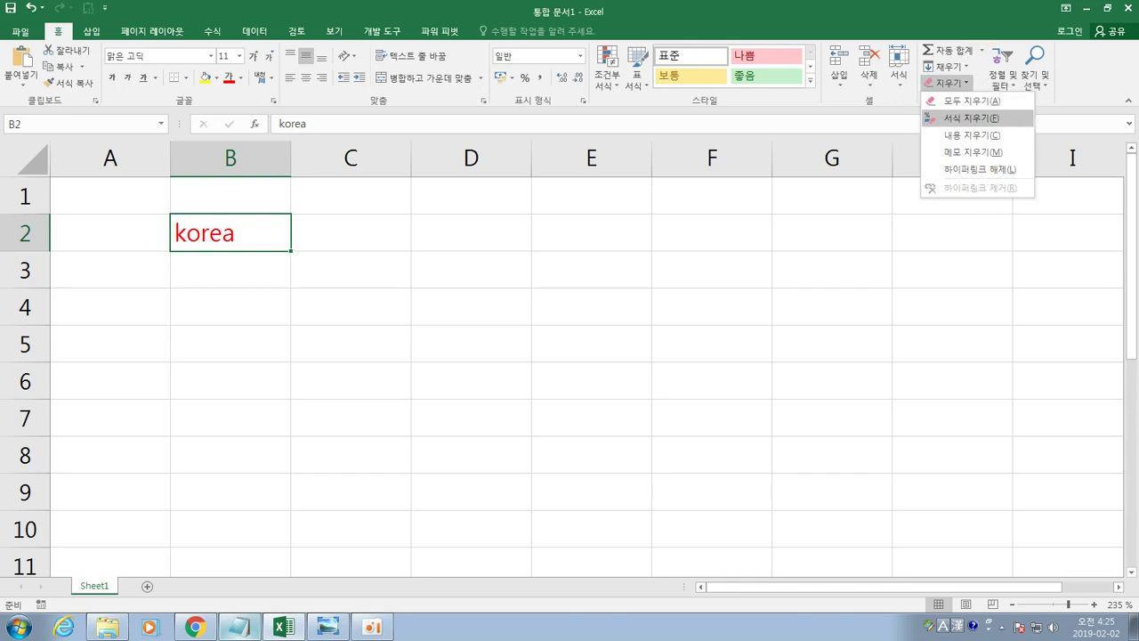
{"action": "left_click", "coordinate": [970, 117]}
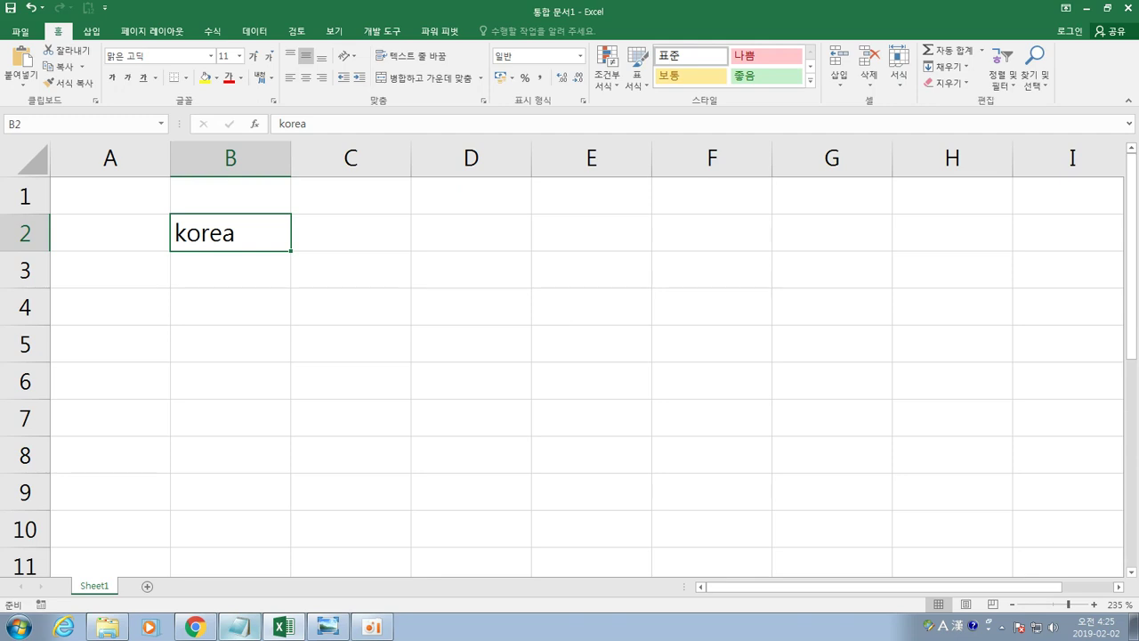
Step: Apply all borders to the range B2:C4
{"action": "left_click_drag", "start_coordinate": [230, 233], "coordinate": [351, 307]}
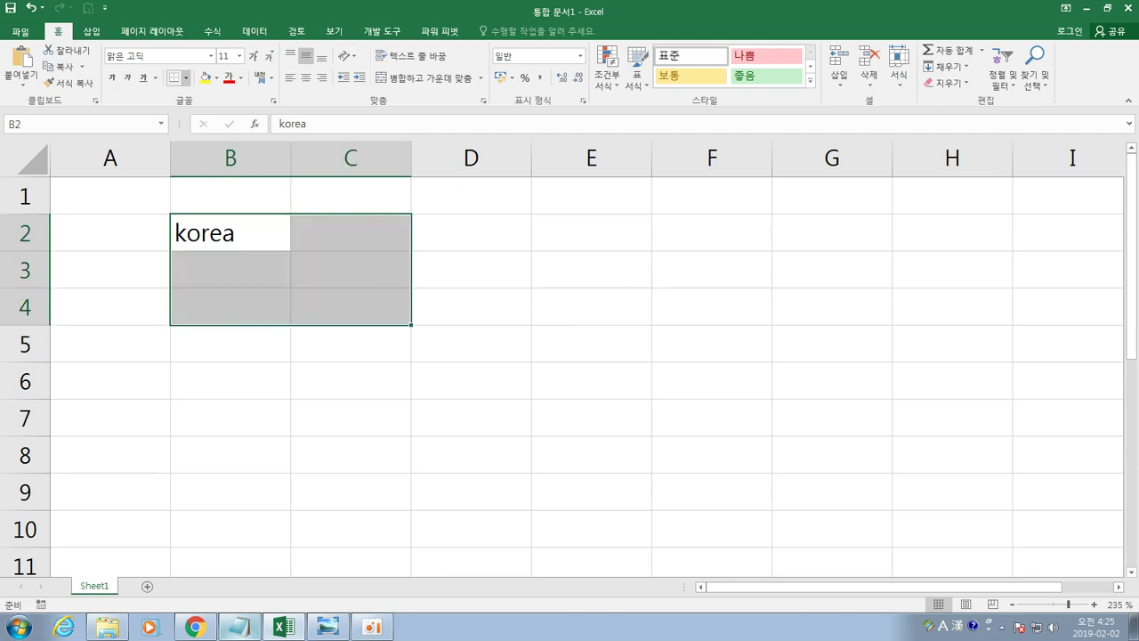
{"action": "key", "text": "ctrl"}
{"action": "key", "text": "ctrl"}
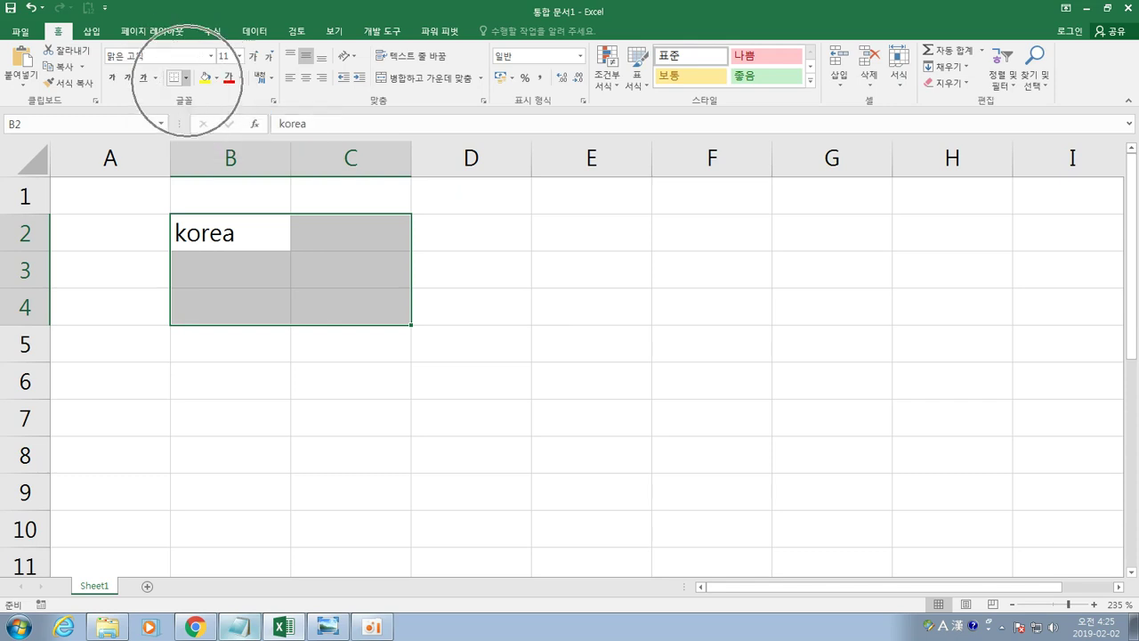
{"action": "left_click", "coordinate": [186, 78]}
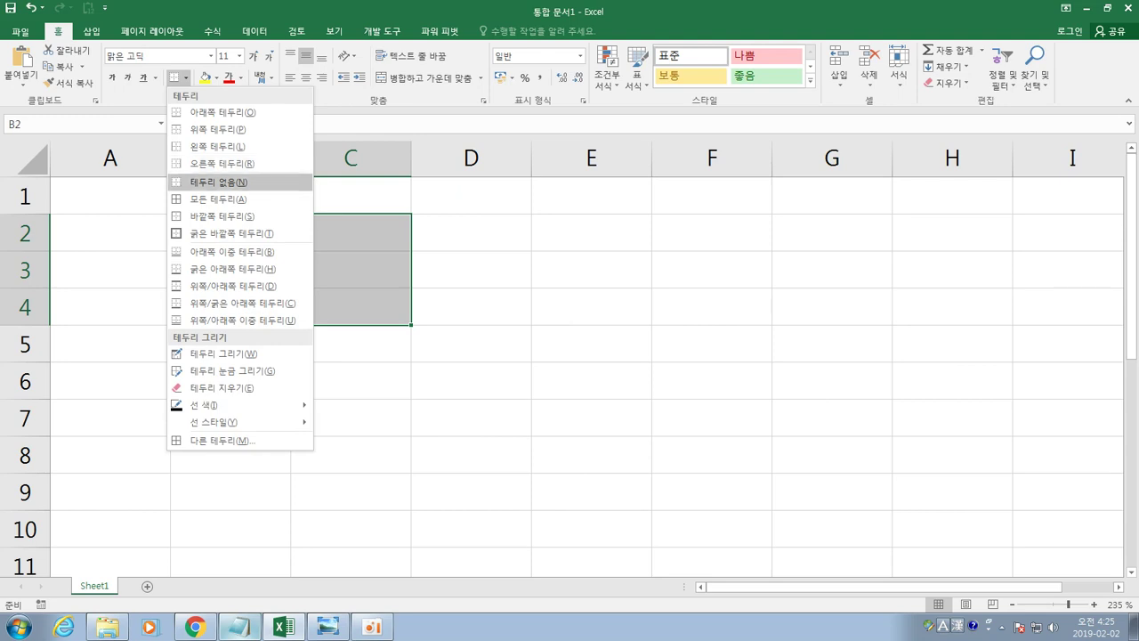
{"action": "left_click", "coordinate": [219, 181]}
Step: Delete the contents of the bordered range B2:C4
{"action": "left_click_drag", "start_coordinate": [230, 233], "coordinate": [351, 307]}
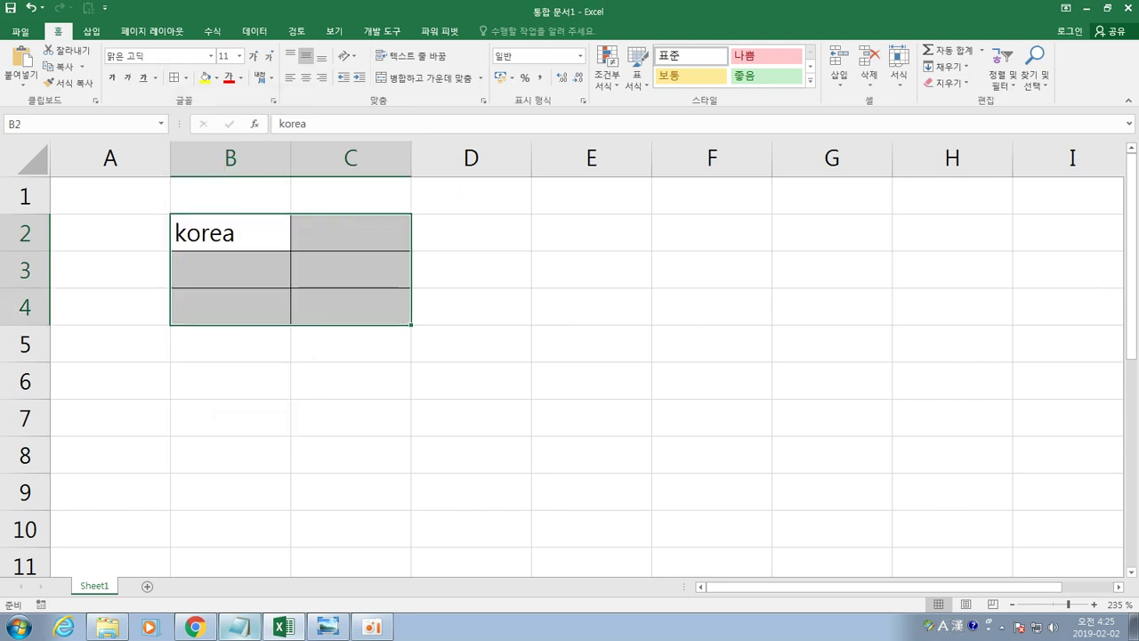
{"action": "key", "text": "Delete"}
{"action": "left_click", "coordinate": [231, 233]}
{"action": "left_click_drag", "start_coordinate": [350, 455], "coordinate": [351, 423]}
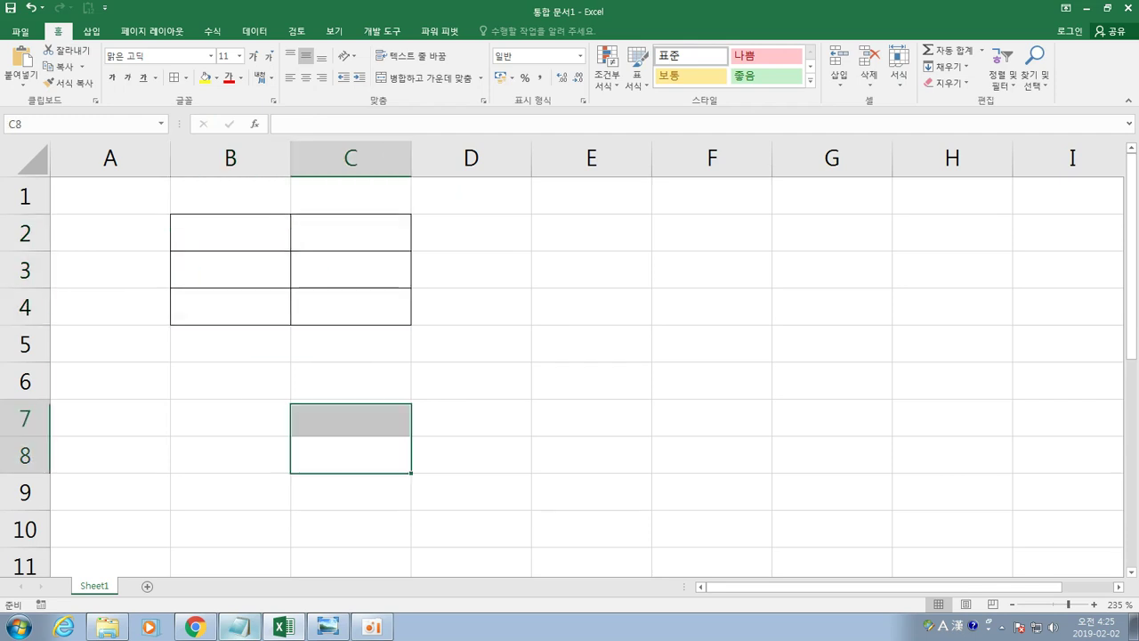
Step: Clear the formatting of the range B2:C4 to remove its borders
{"action": "left_click", "coordinate": [230, 233]}
{"action": "left_click_drag", "start_coordinate": [230, 234], "coordinate": [350, 307]}
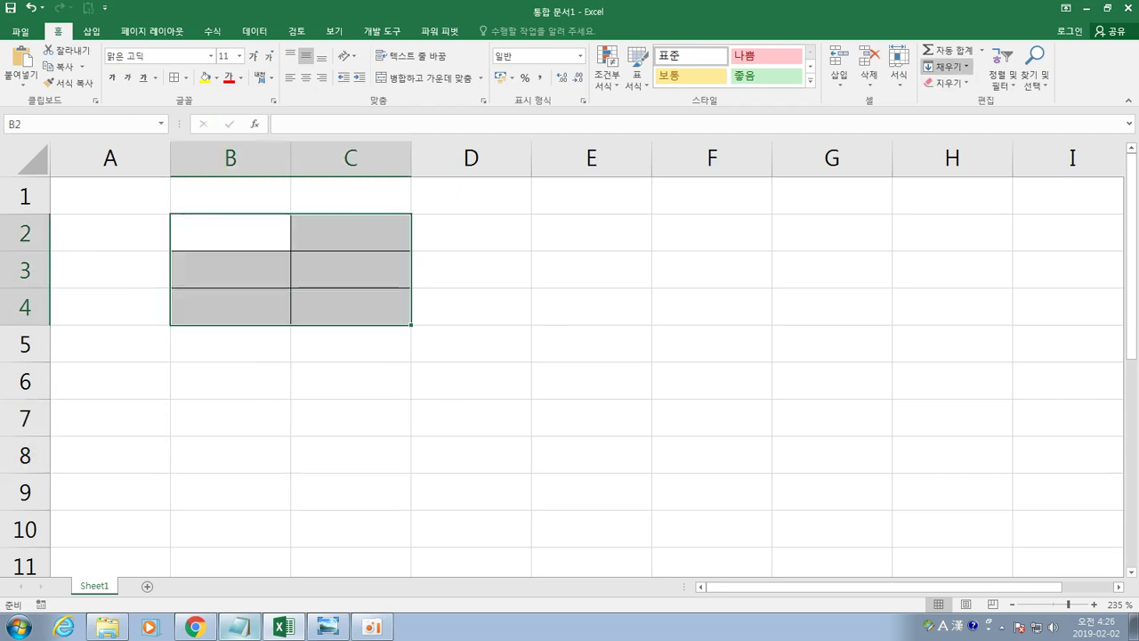
{"action": "left_click", "coordinate": [946, 82]}
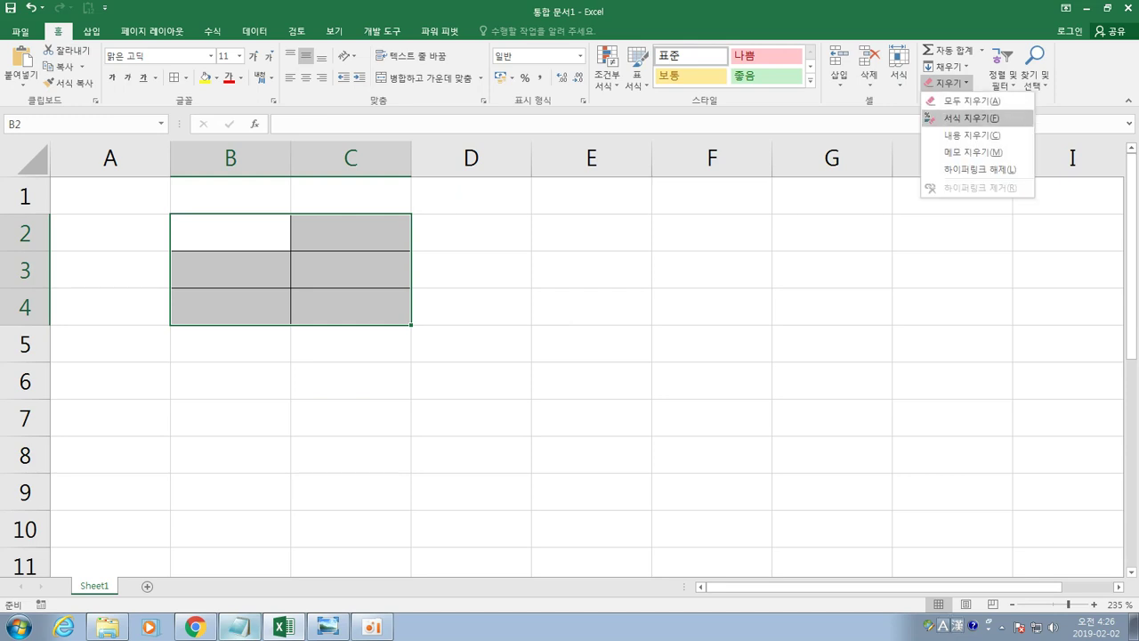
{"action": "left_click", "coordinate": [969, 117]}
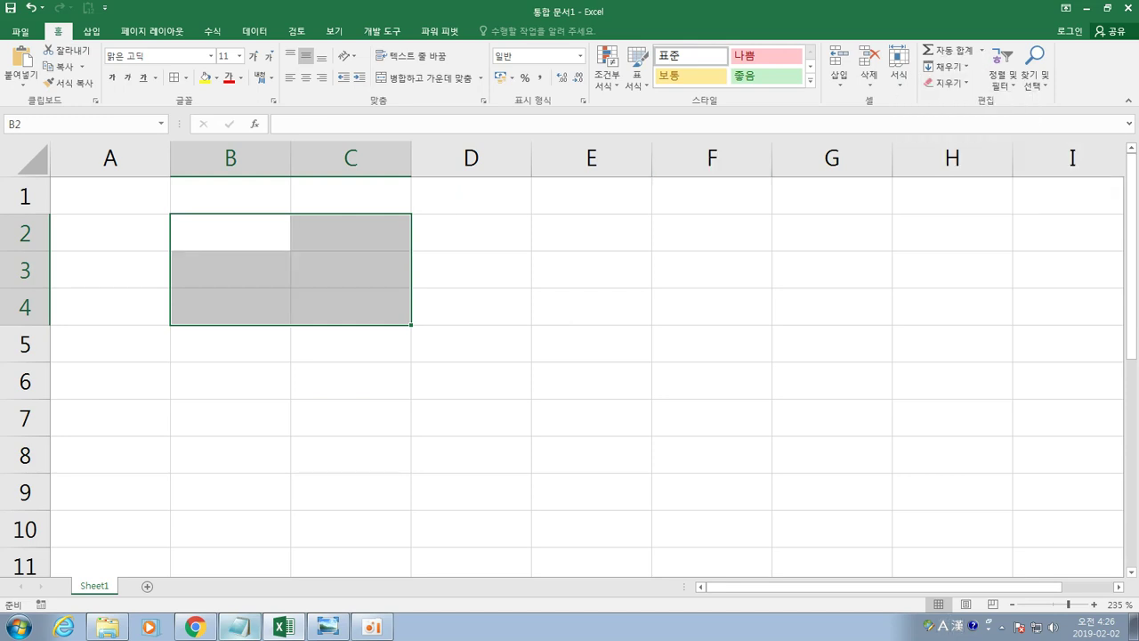
{"action": "left_click", "coordinate": [231, 344]}
{"action": "left_click", "coordinate": [230, 233]}
{"action": "left_click", "coordinate": [351, 344]}
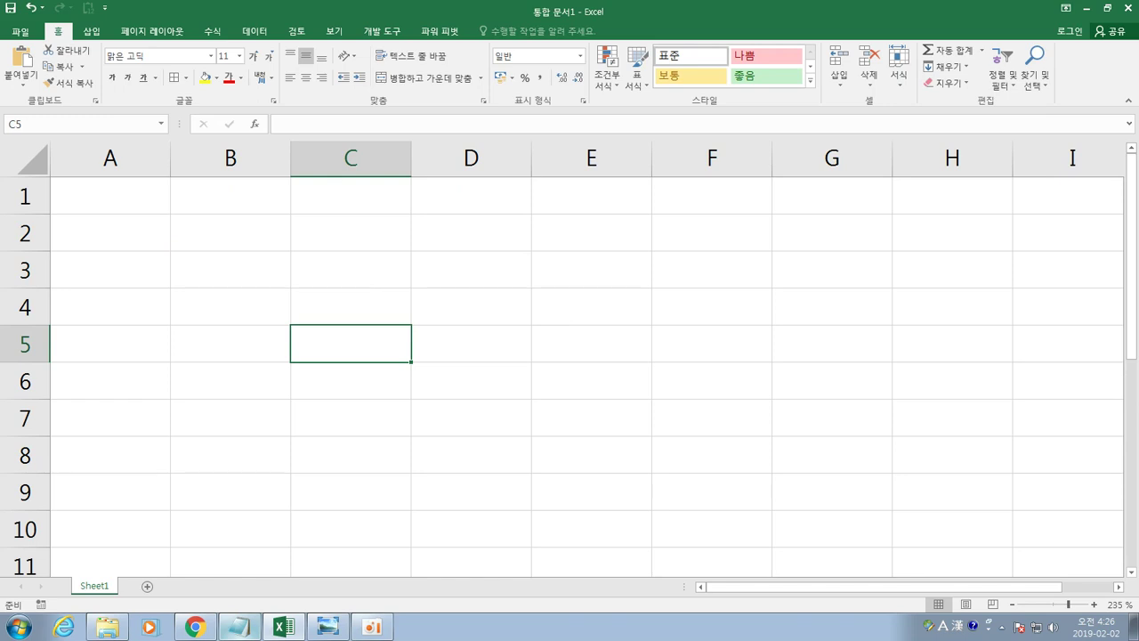
Step: Enter korea in cell B2 and colour the text red
{"action": "left_click", "coordinate": [231, 234]}
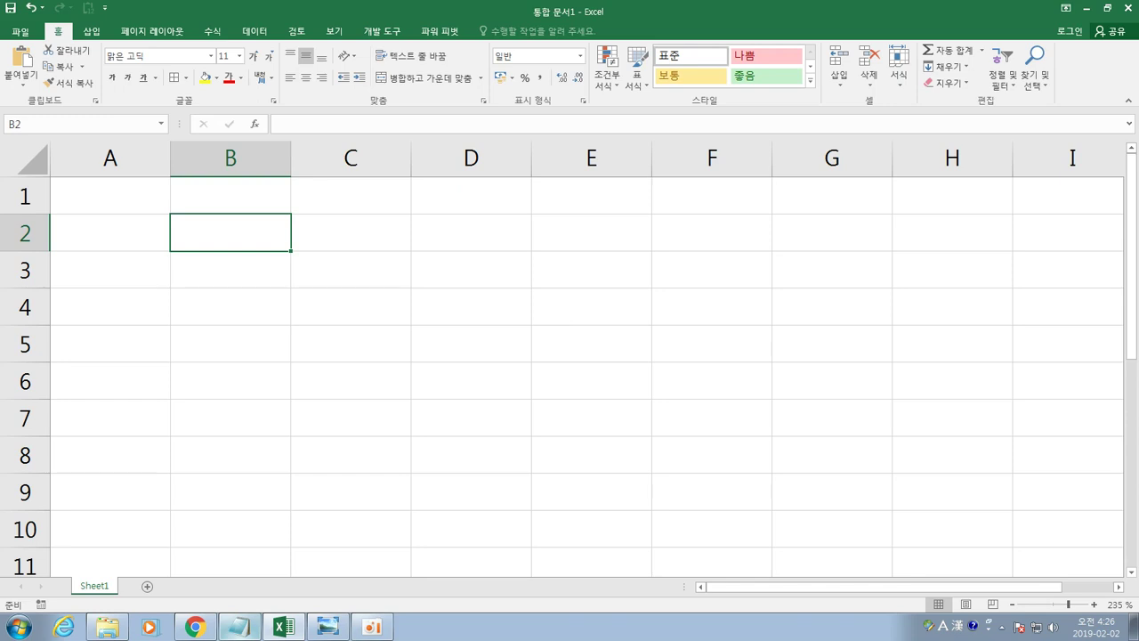
{"action": "type", "text": "korea"}
{"action": "key", "text": "Return"}
{"action": "key", "text": "Up"}
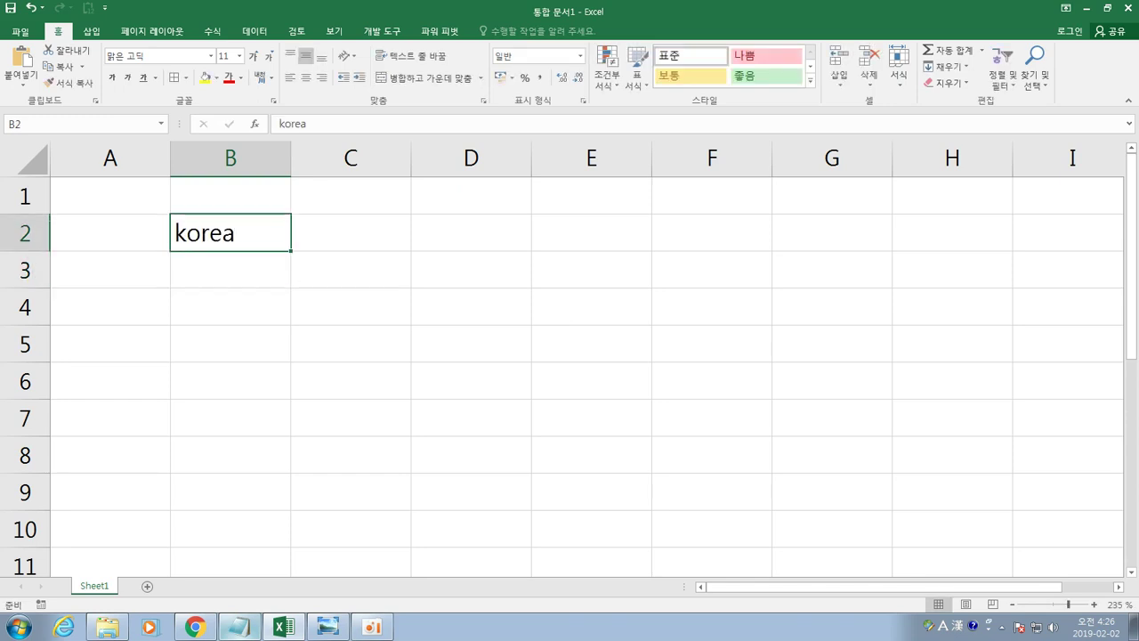
{"action": "left_click", "coordinate": [229, 77]}
Step: Examine the number format, alignment and font settings that the Format Cells dialog offers for cell B2
{"action": "right_click", "coordinate": [222, 237]}
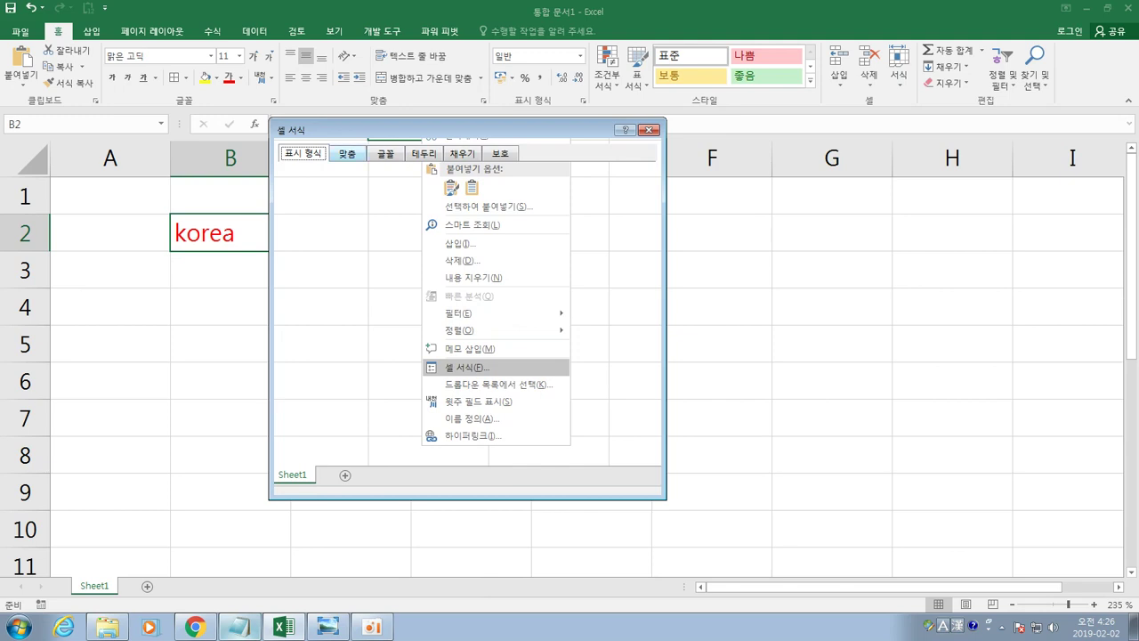
{"action": "left_click", "coordinate": [347, 153]}
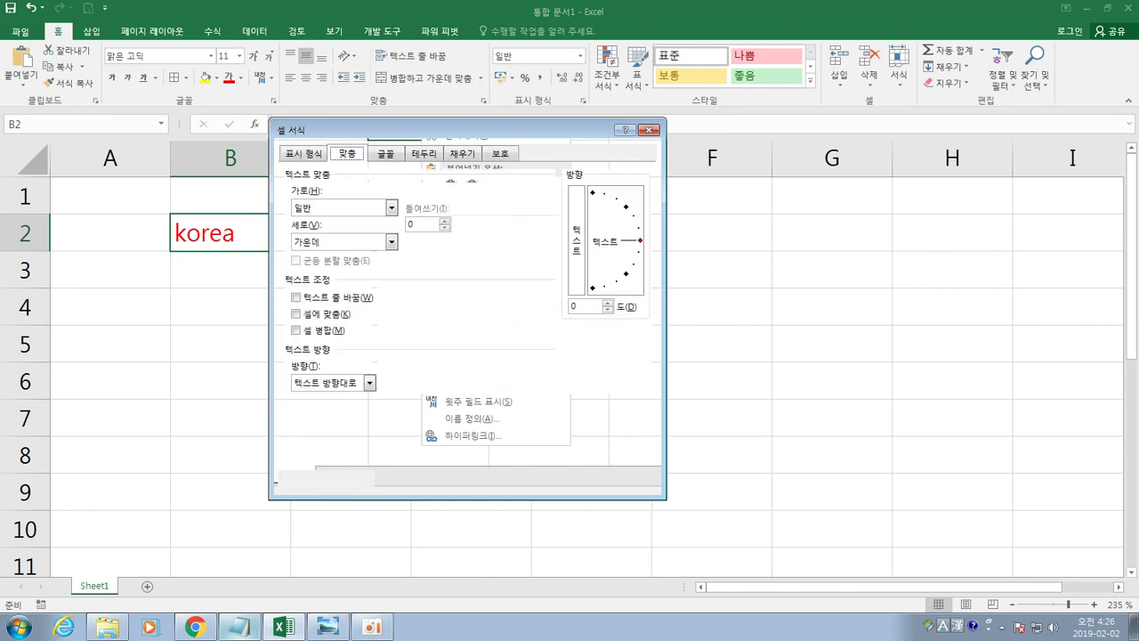
{"action": "key", "text": "ctrl+shift+Tab"}
{"action": "key", "text": "ctrl+Tab"}
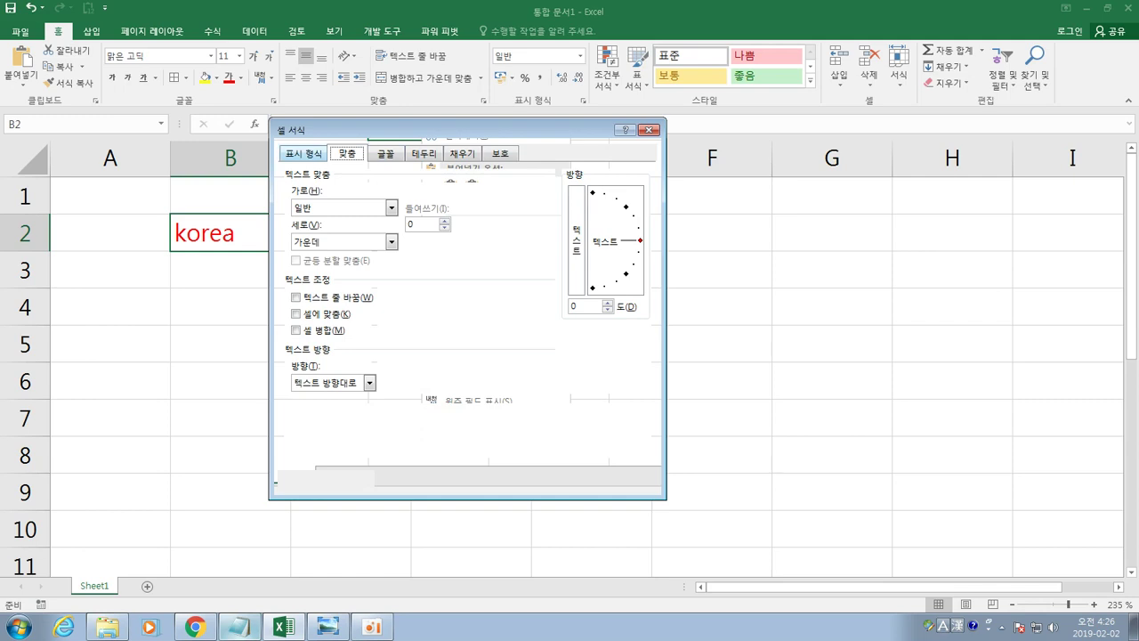
{"action": "key", "text": "ctrl+shift+Tab"}
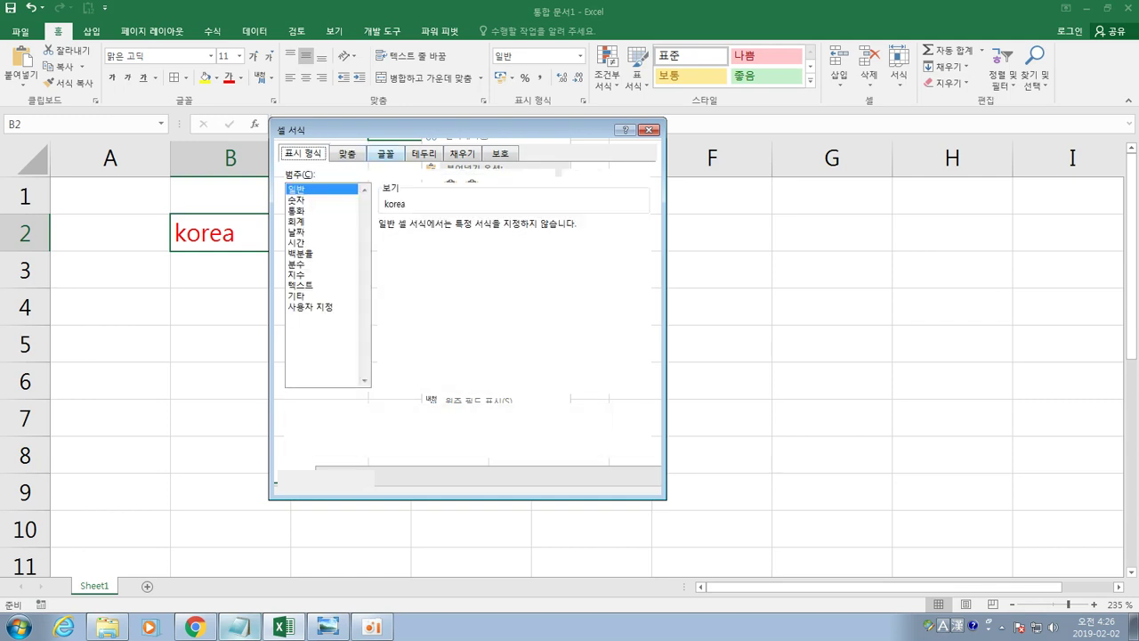
{"action": "key", "text": "ctrl+Tab"}
{"action": "key", "text": "ctrl+Tab"}
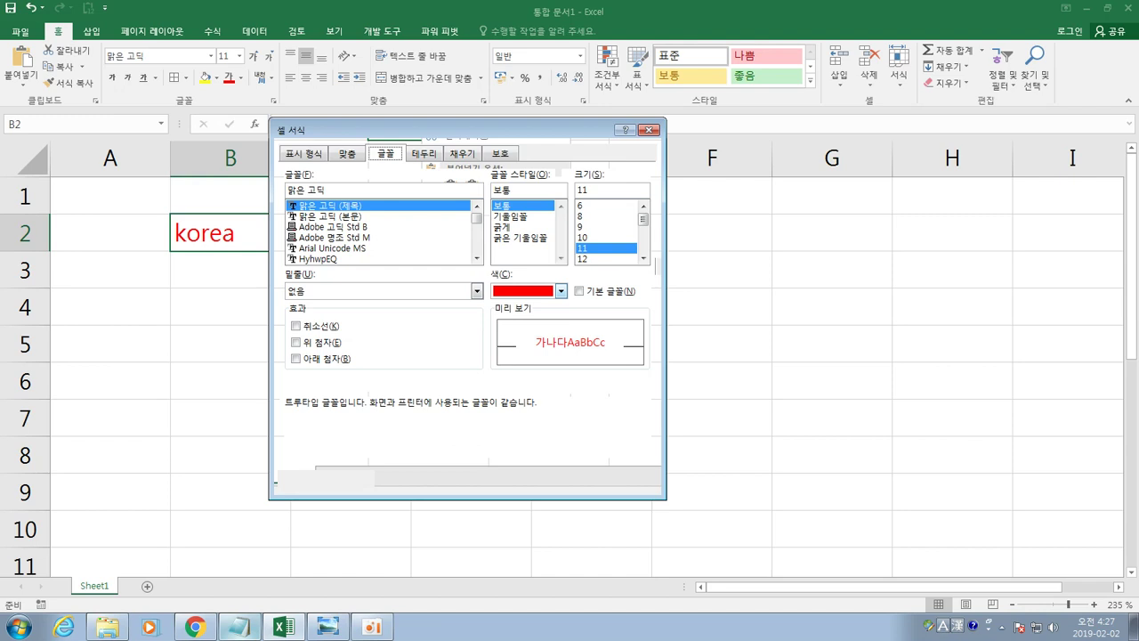
{"action": "left_click", "coordinate": [302, 153]}
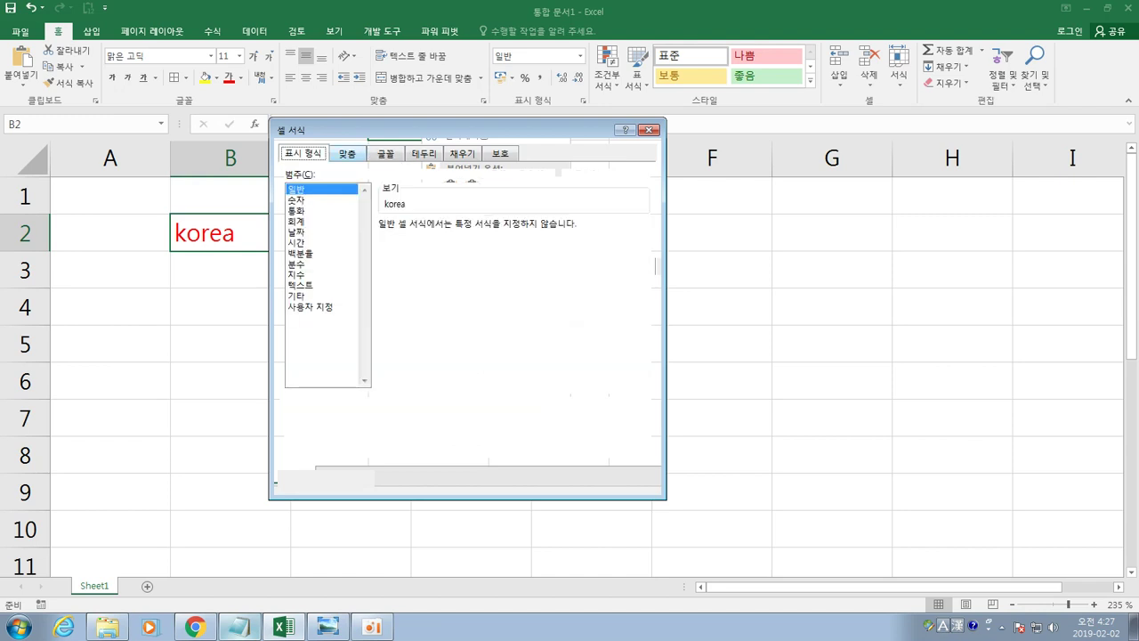
{"action": "left_click", "coordinate": [386, 154]}
{"action": "left_click", "coordinate": [347, 154]}
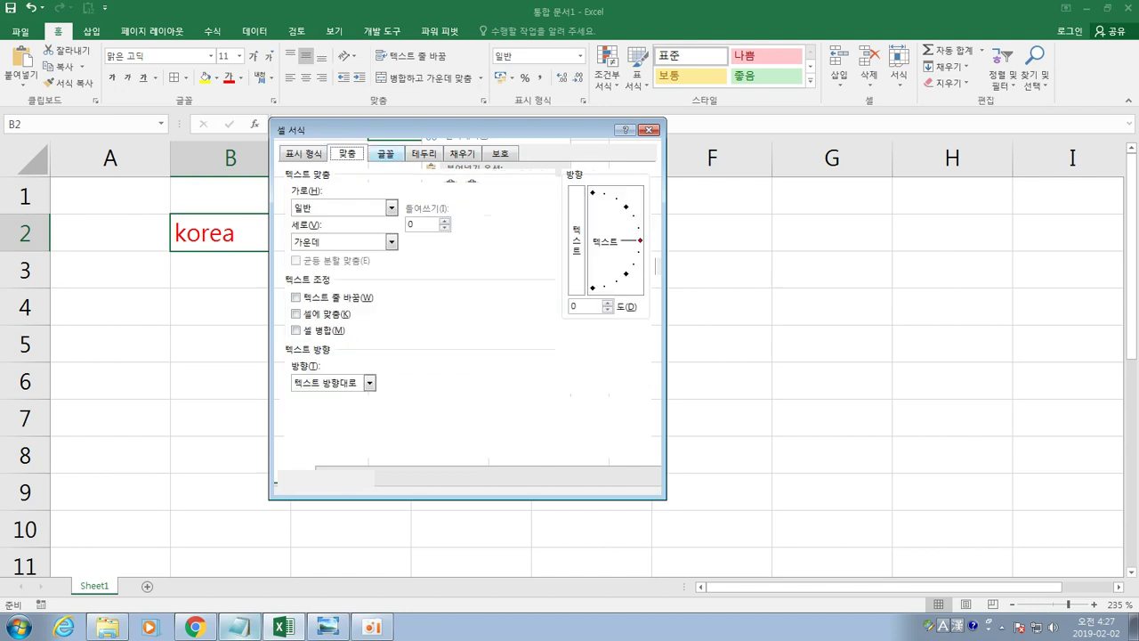
Step: Set the font colour of cell B2 to automatic in the Format Cells font settings
{"action": "left_click", "coordinate": [386, 154]}
{"action": "left_click", "coordinate": [561, 291]}
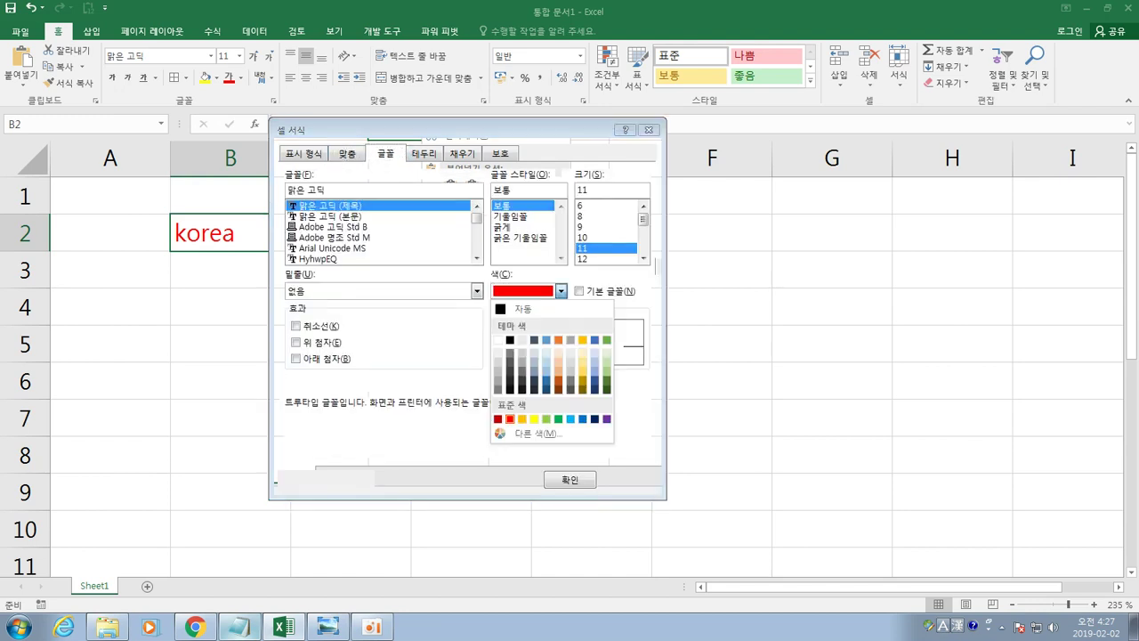
{"action": "key", "text": "Return"}
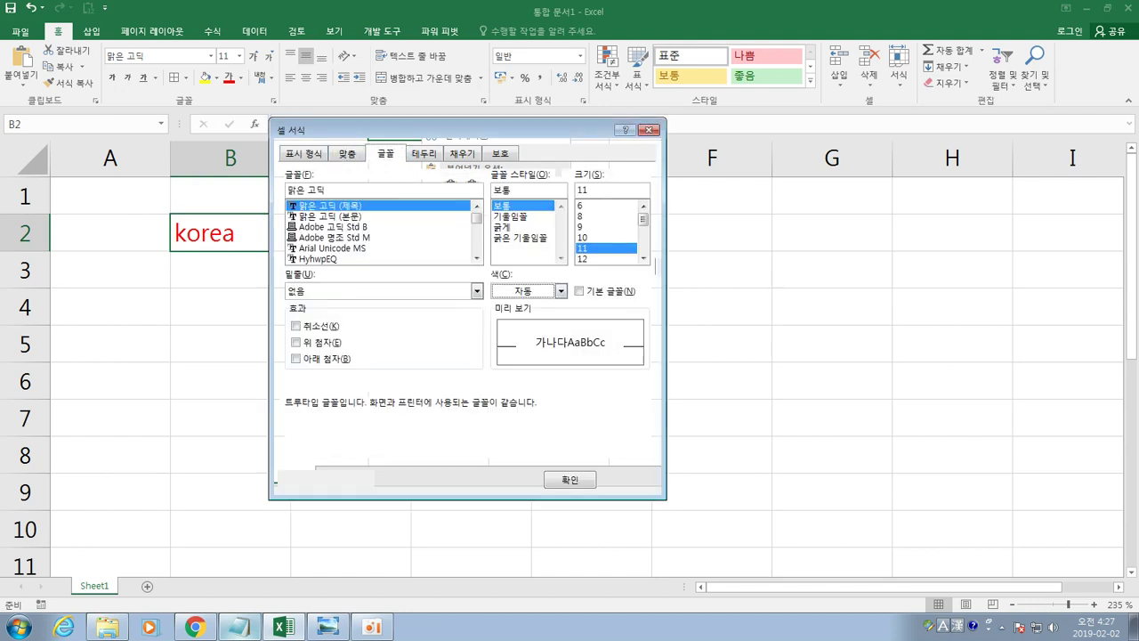
{"action": "key", "text": "Return"}
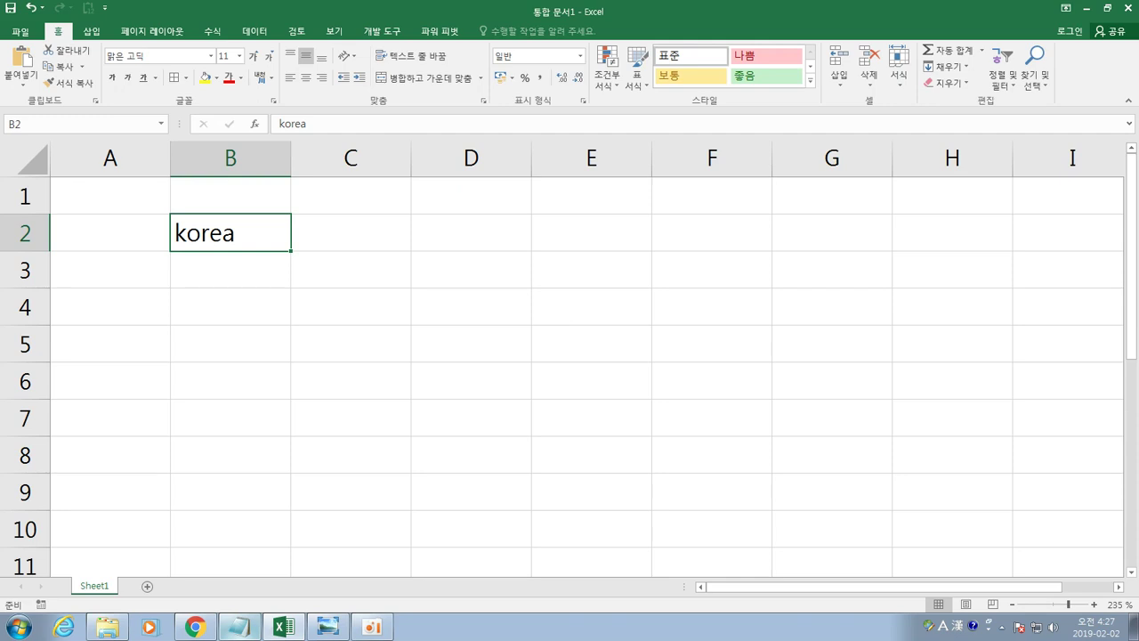
{"action": "left_click", "coordinate": [229, 270]}
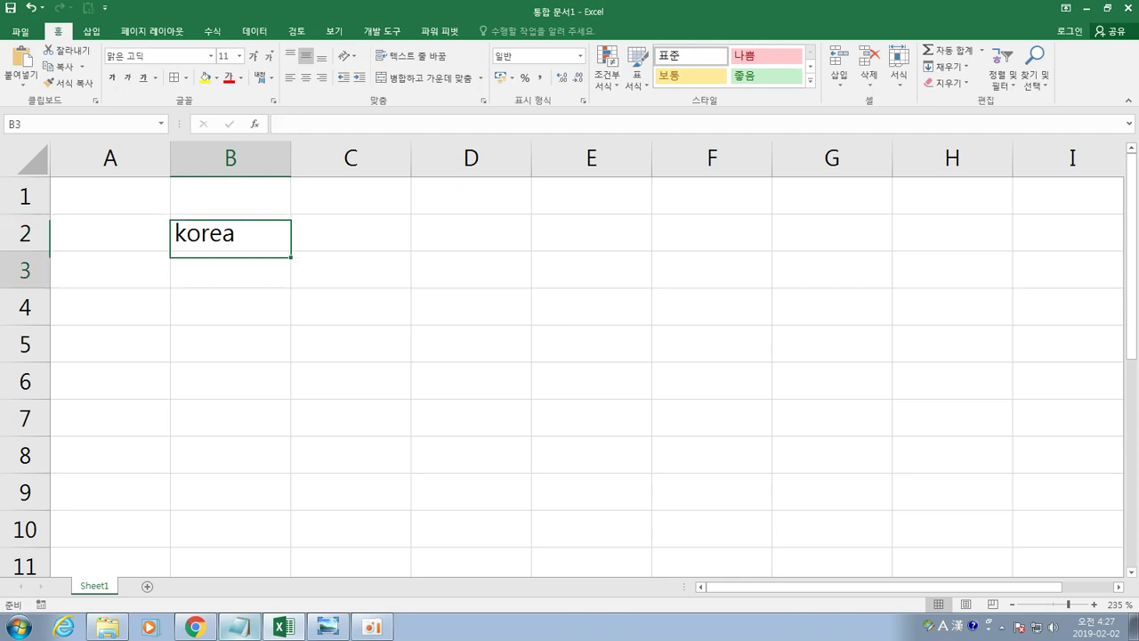
{"action": "left_click_drag", "start_coordinate": [229, 233], "coordinate": [229, 270]}
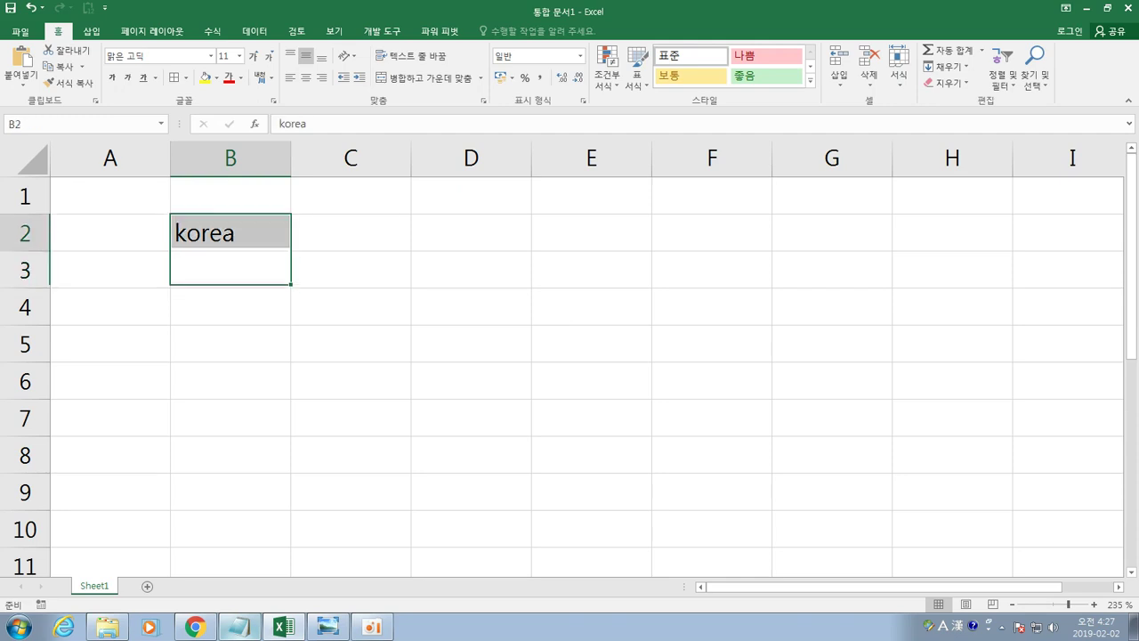
{"action": "left_click", "coordinate": [229, 232]}
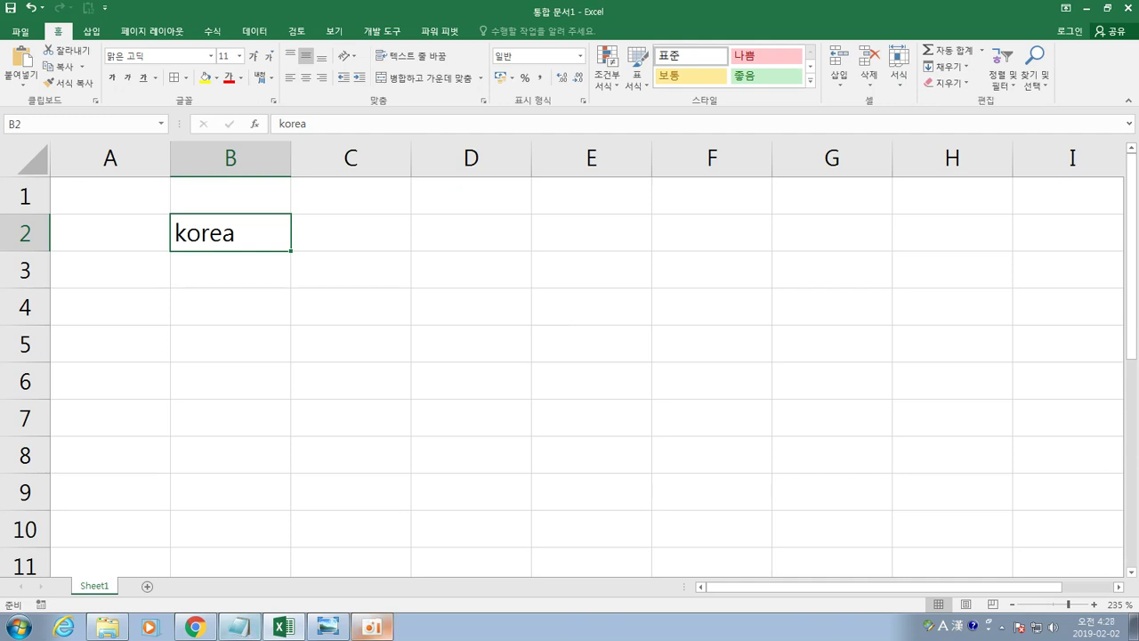
Step: Apply all borders and a red font colour to the range B2:C5
{"action": "left_click_drag", "start_coordinate": [230, 233], "coordinate": [350, 343]}
{"action": "left_click", "coordinate": [174, 77]}
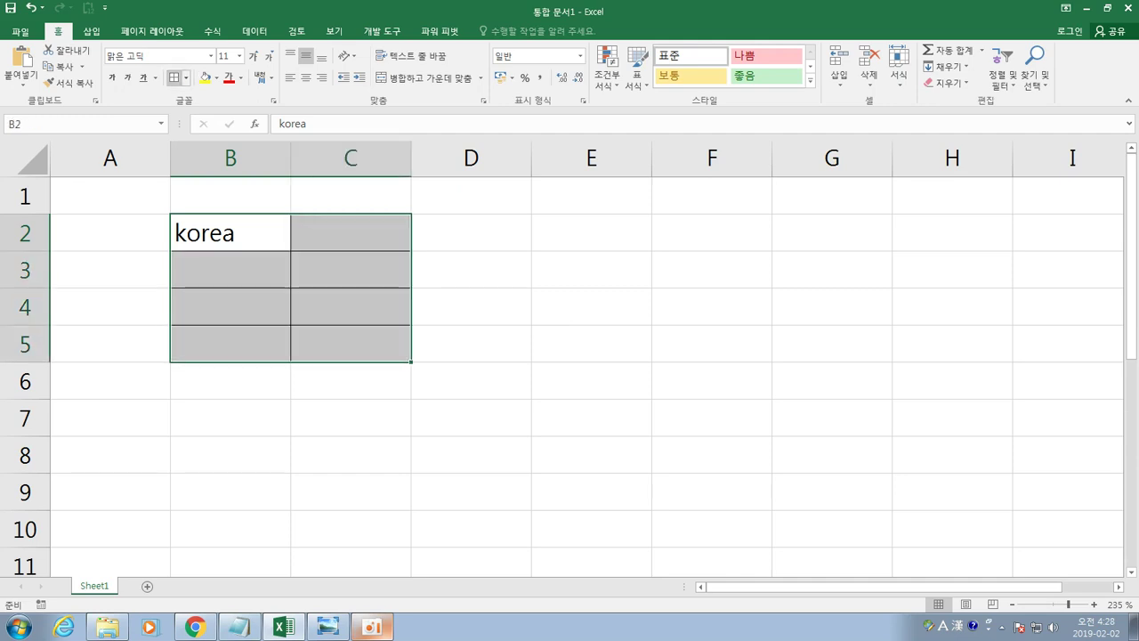
{"action": "left_click", "coordinate": [228, 78]}
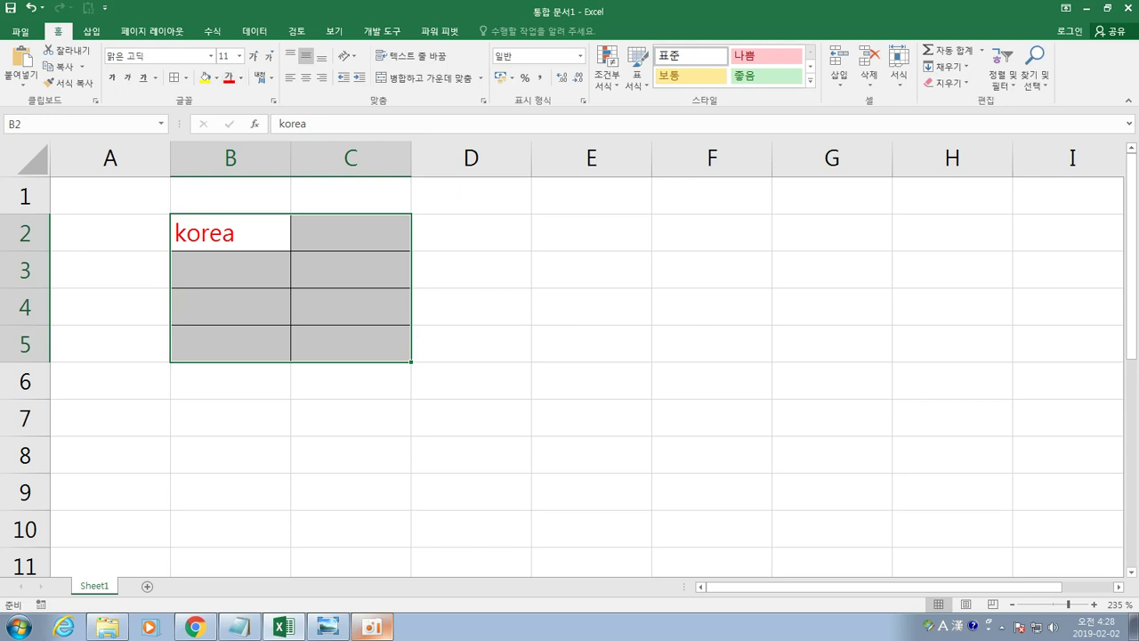
Step: Enter 343 in cells C3 and B4, and fill cell B5 with yellow
{"action": "left_click", "coordinate": [350, 270]}
{"action": "type", "text": "343"}
{"action": "key", "text": "Return"}
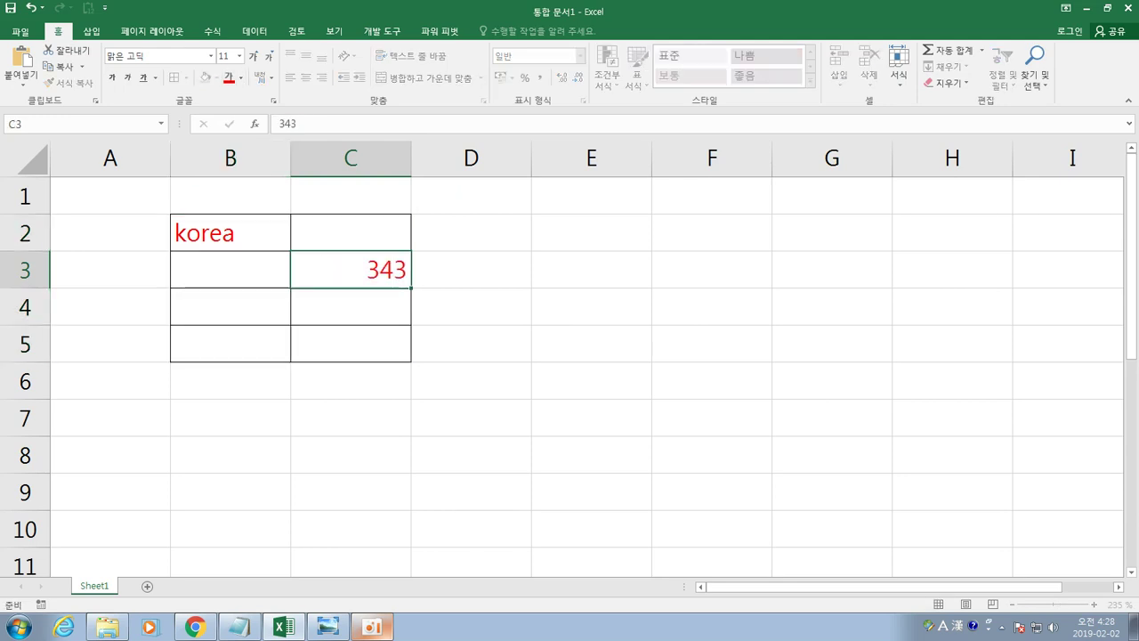
{"action": "key", "text": "Left"}
{"action": "type", "text": "343"}
{"action": "key", "text": "Return"}
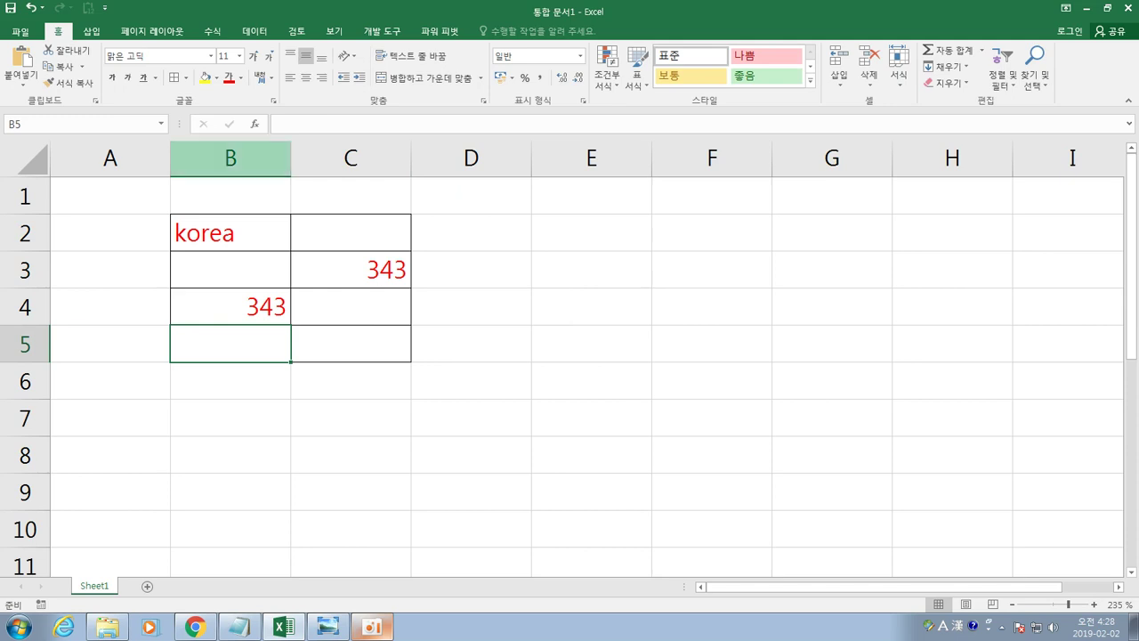
{"action": "left_click", "coordinate": [206, 78]}
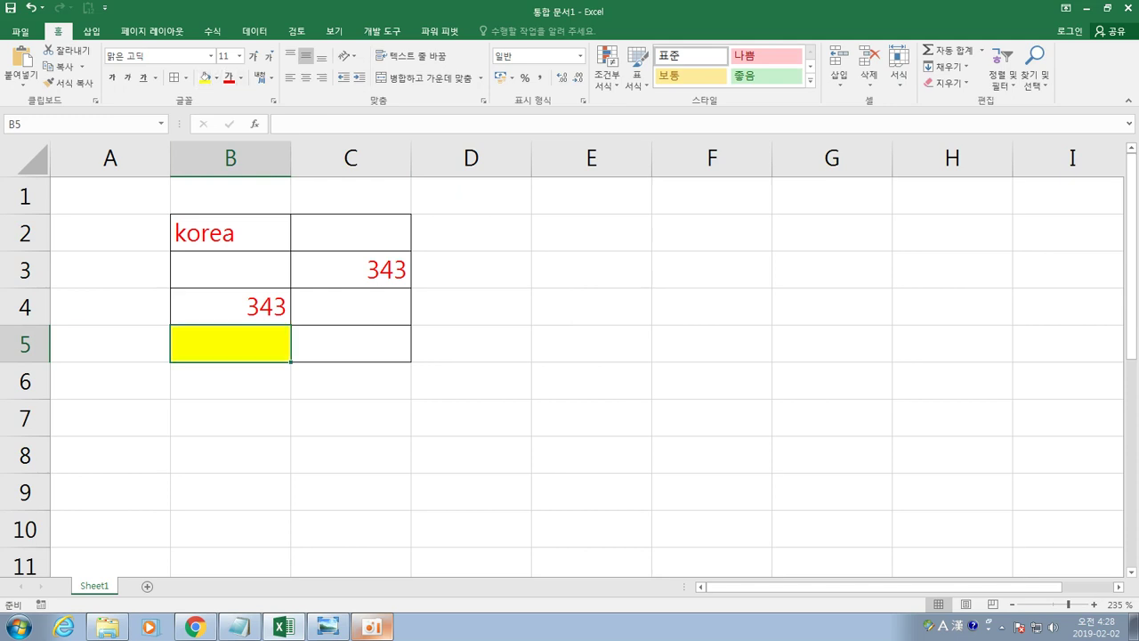
{"action": "key", "text": "Right"}
{"action": "key", "text": "Up"}
{"action": "key", "text": "Up"}
{"action": "key", "text": "Up"}
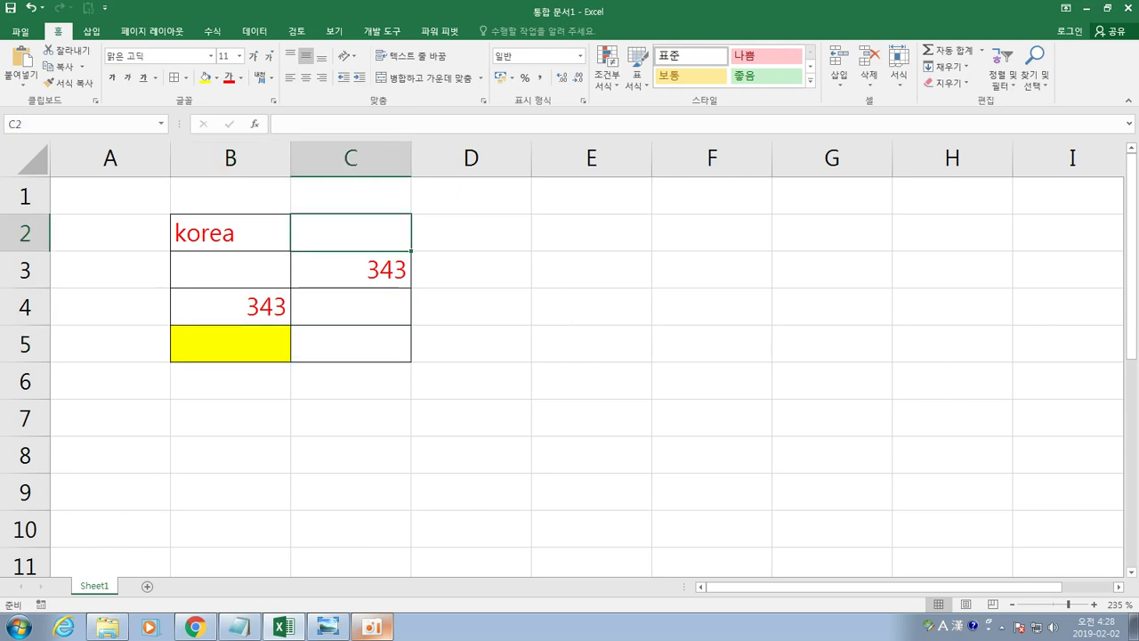
{"action": "key", "text": "Left"}
{"action": "key", "text": "Down"}
{"action": "key", "text": "Right"}
{"action": "key", "text": "Down"}
{"action": "key", "text": "Down"}
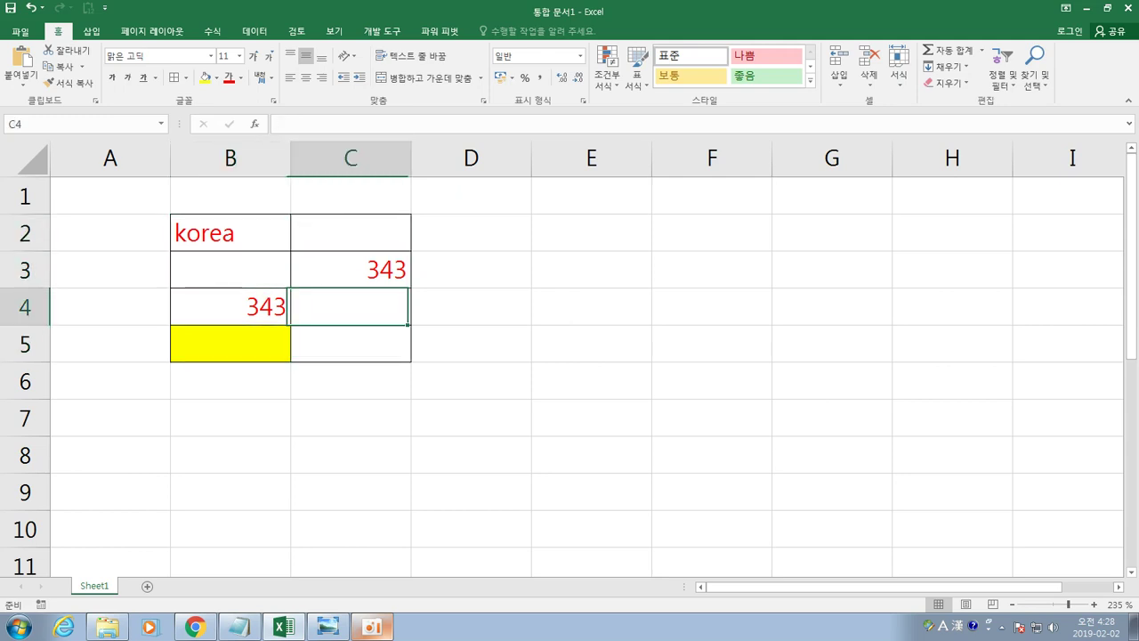
{"action": "key", "text": "Left"}
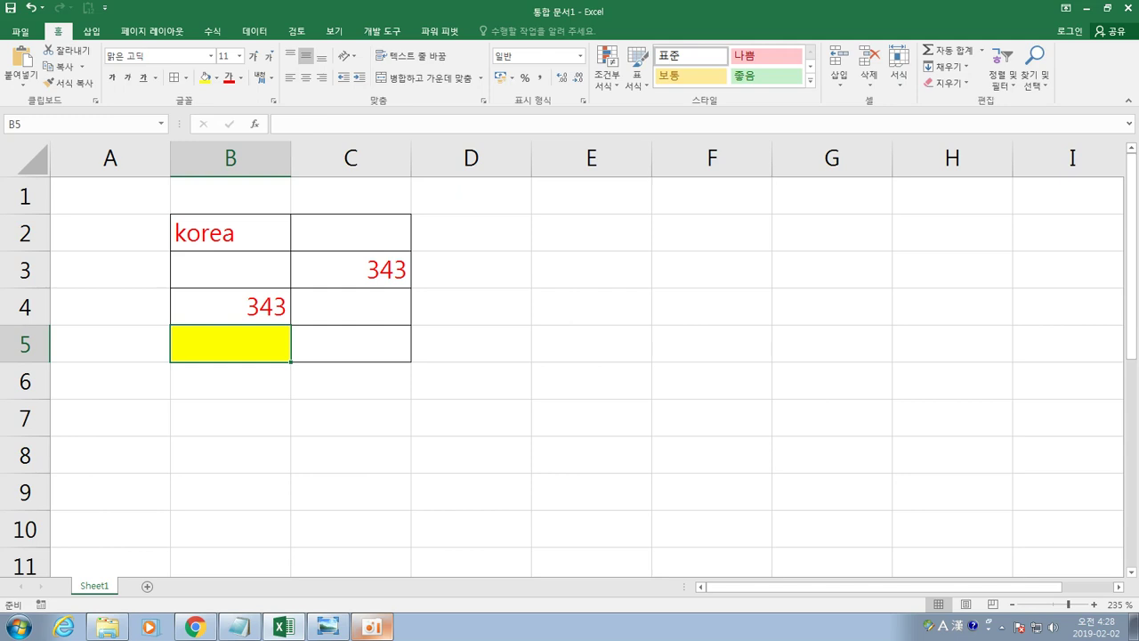
Step: Enter 1 in the unformatted cell D1
{"action": "left_click", "coordinate": [471, 195]}
{"action": "type", "text": "1"}
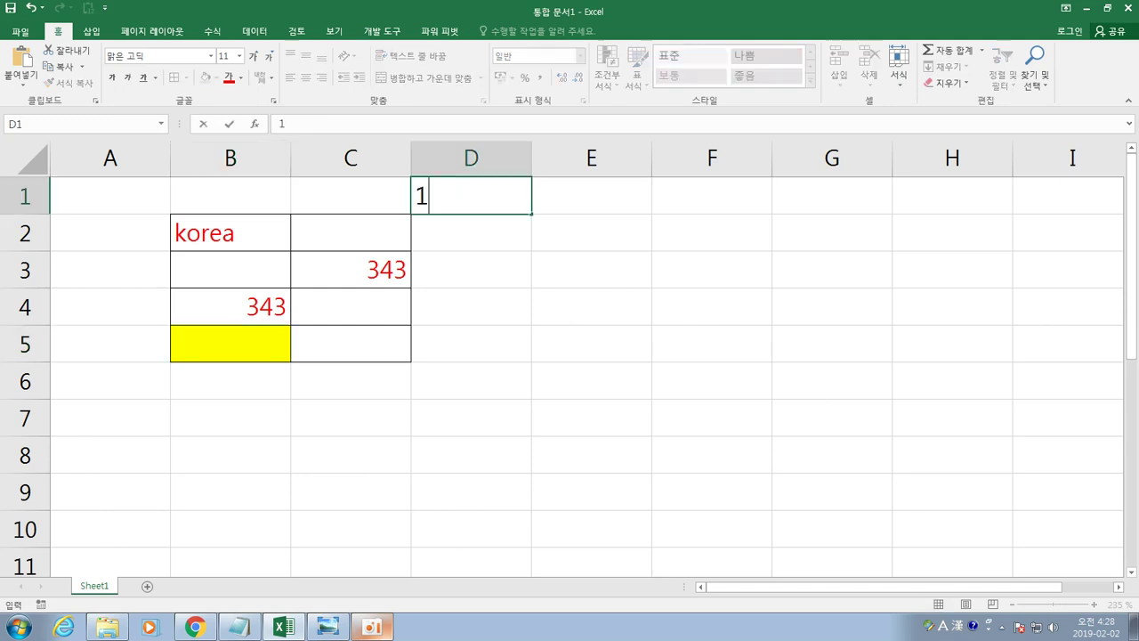
{"action": "key", "text": "Return"}
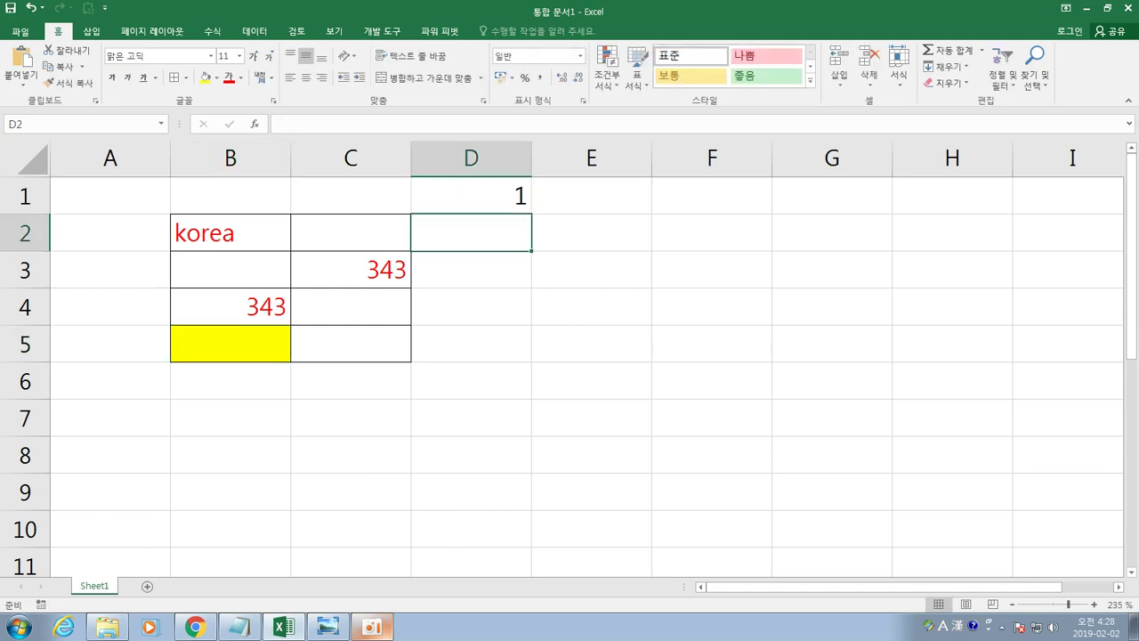
Step: Examine the content of cell D1 in edit mode and leave it without making changes
{"action": "left_click", "coordinate": [471, 196]}
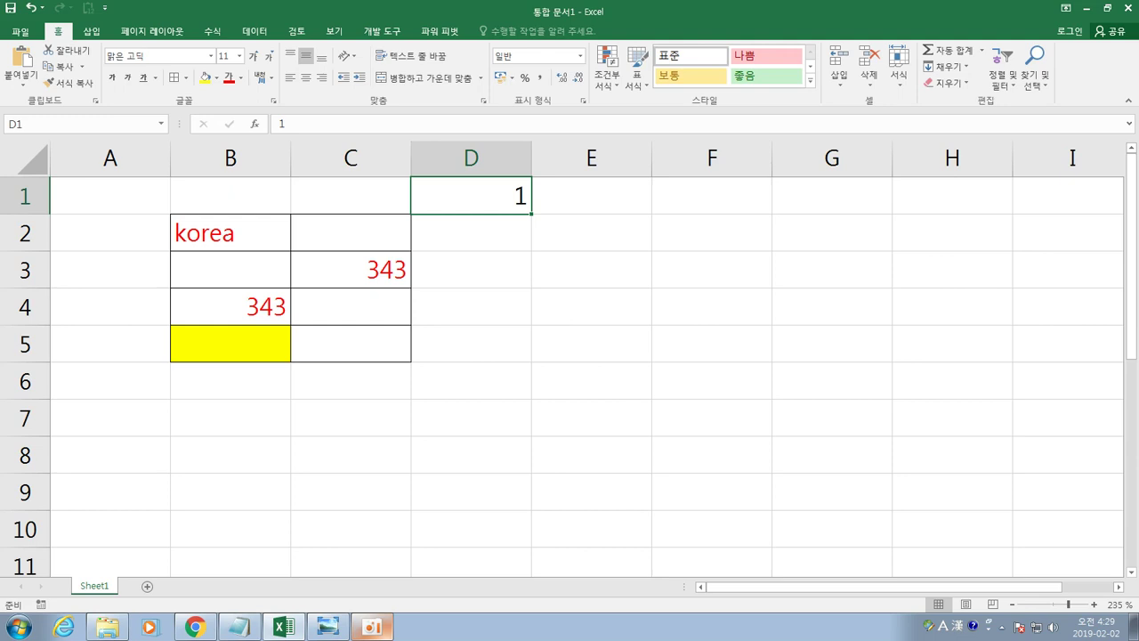
{"action": "key", "text": "F2"}
{"action": "double_click", "coordinate": [281, 123]}
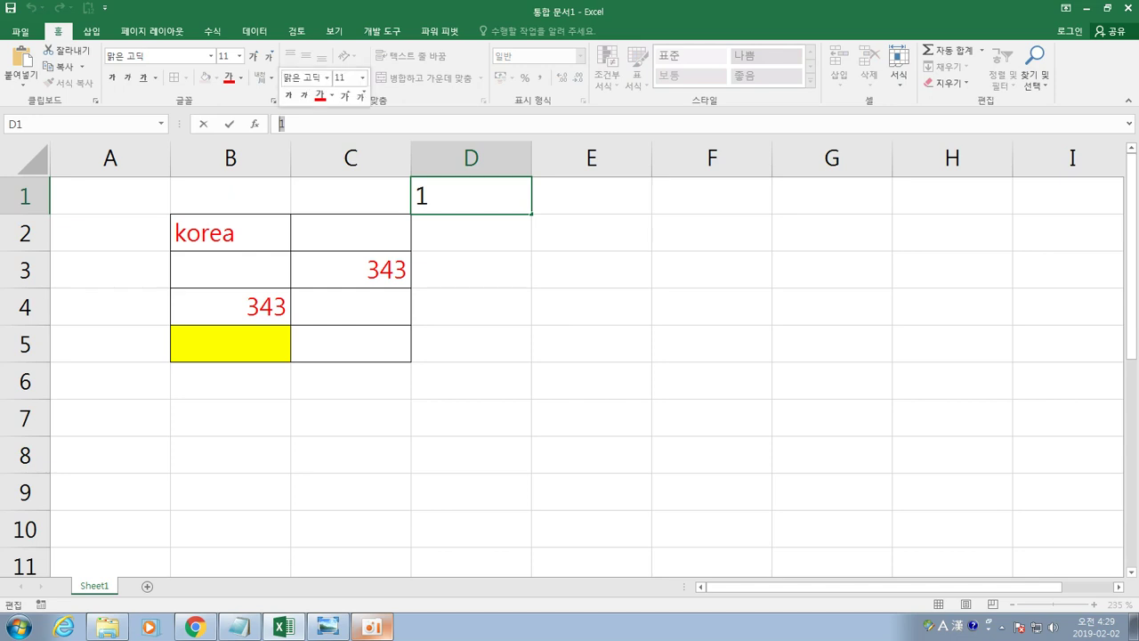
{"action": "left_click", "coordinate": [480, 196]}
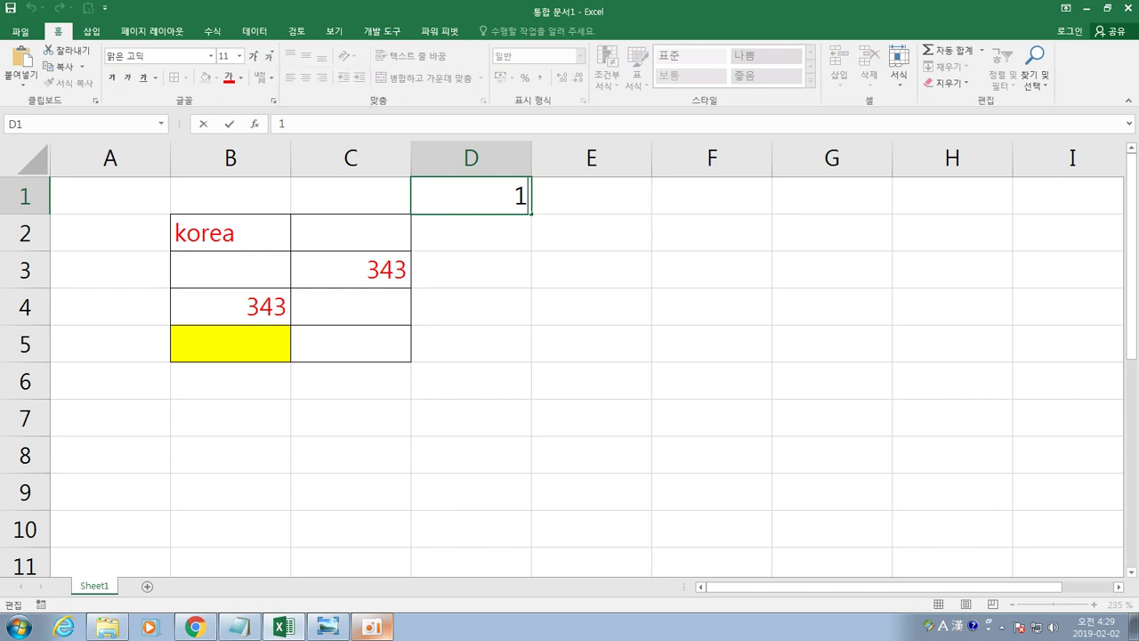
{"action": "left_click", "coordinate": [481, 196]}
{"action": "double_click", "coordinate": [516, 196]}
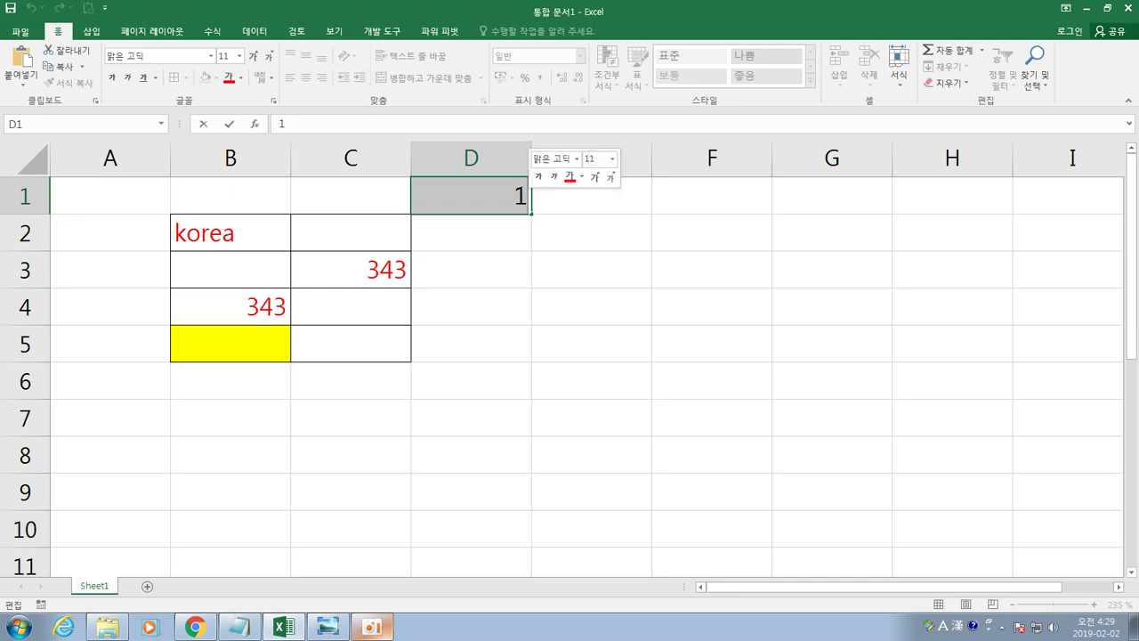
{"action": "key", "text": "Escape"}
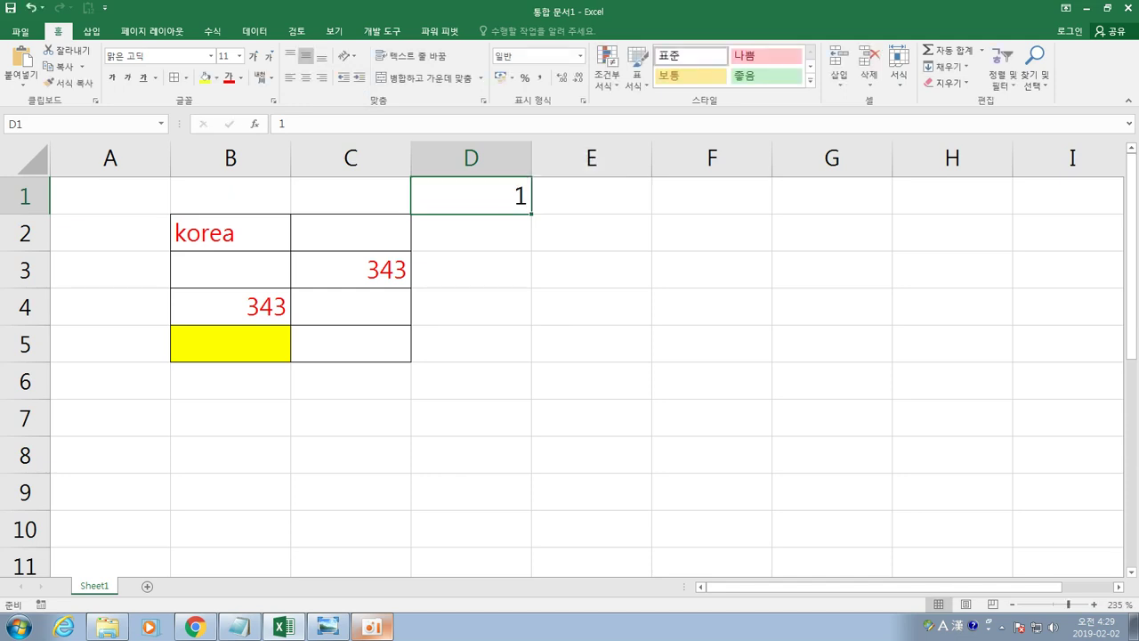
Step: Copy cell D1 and use Paste Special to paste only its formats over the range B2:C5
{"action": "left_click", "coordinate": [471, 233]}
{"action": "left_click", "coordinate": [471, 196]}
{"action": "right_click", "coordinate": [496, 202]}
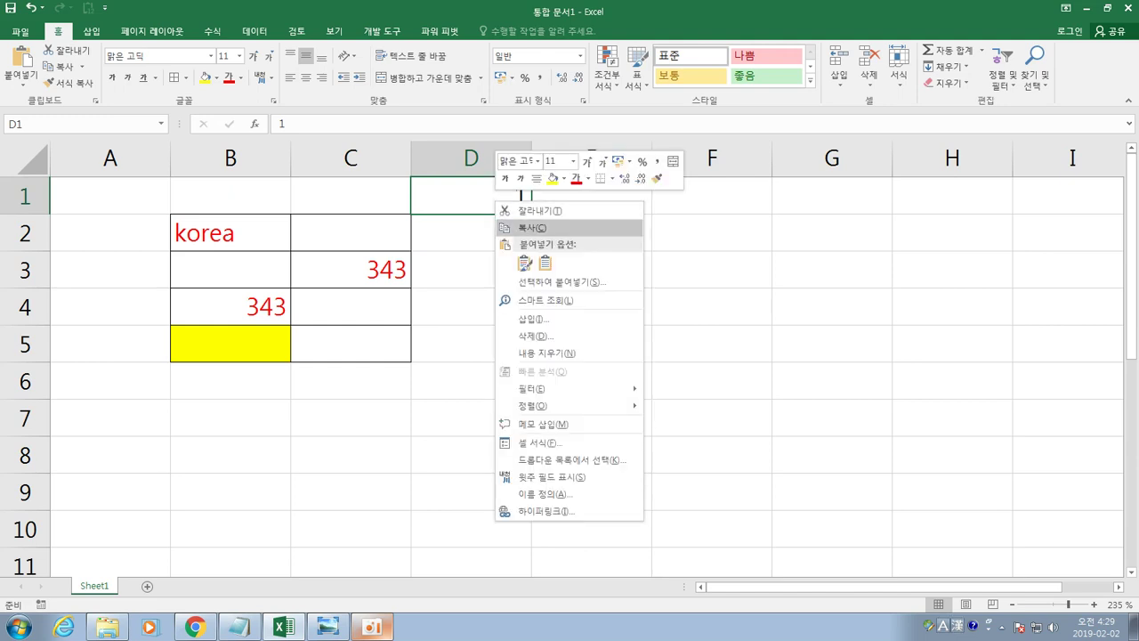
{"action": "left_click", "coordinate": [527, 228]}
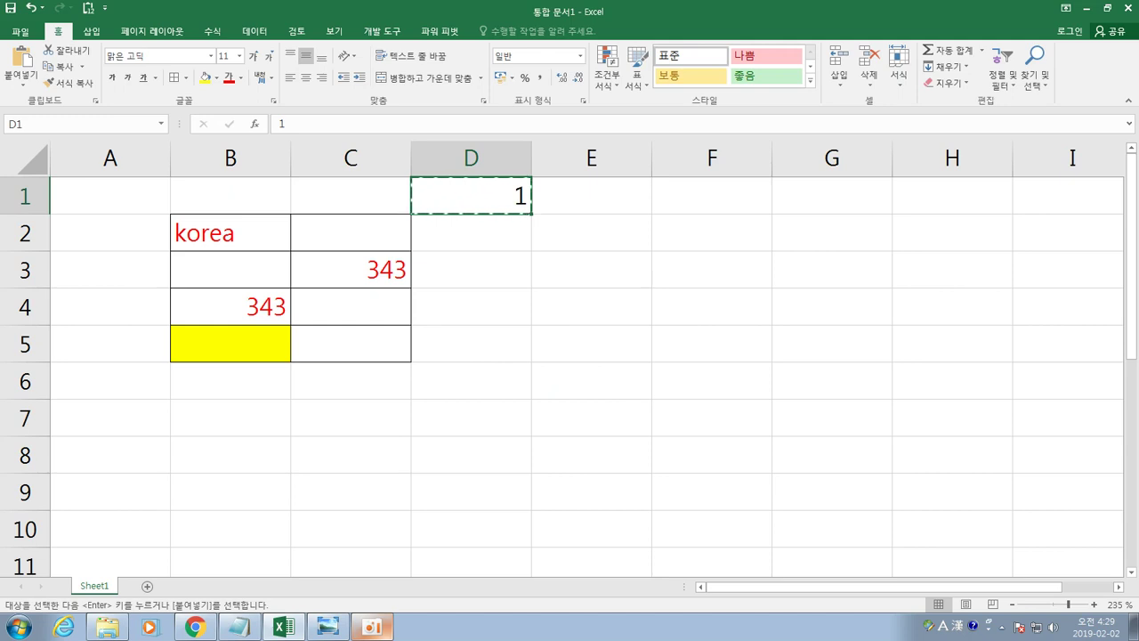
{"action": "left_click_drag", "start_coordinate": [230, 232], "coordinate": [351, 344]}
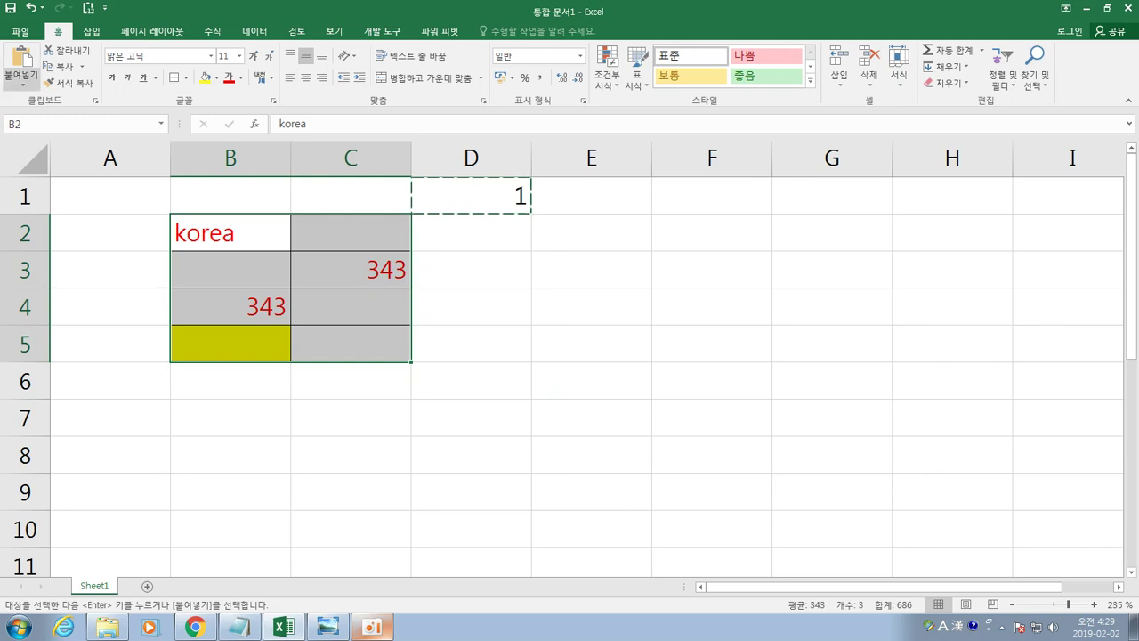
{"action": "left_click", "coordinate": [22, 82]}
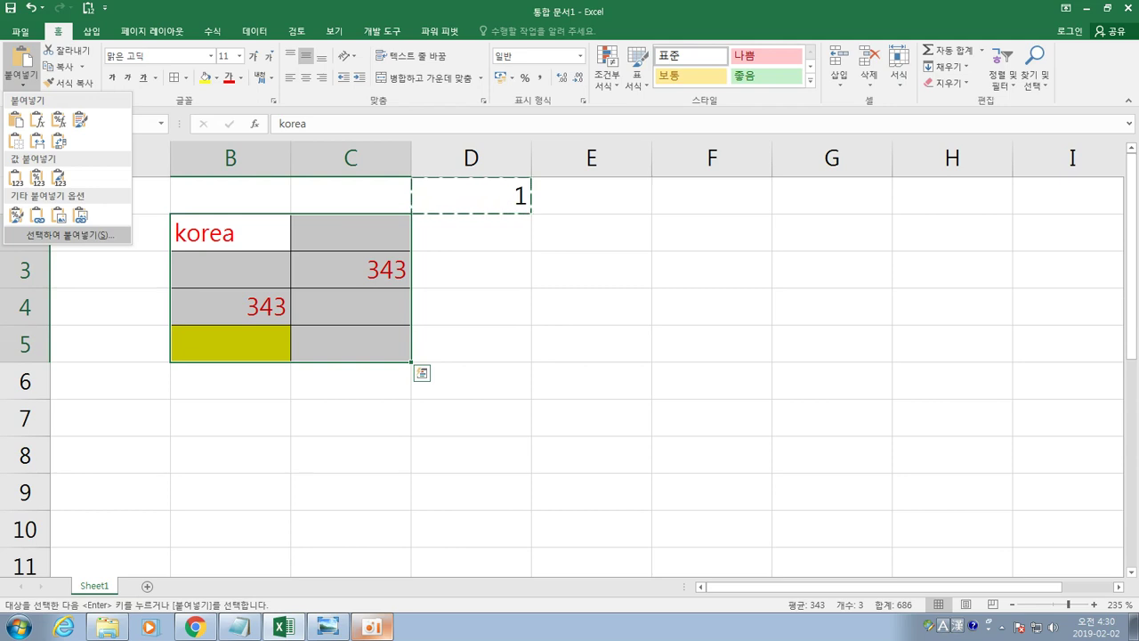
{"action": "left_click", "coordinate": [59, 234]}
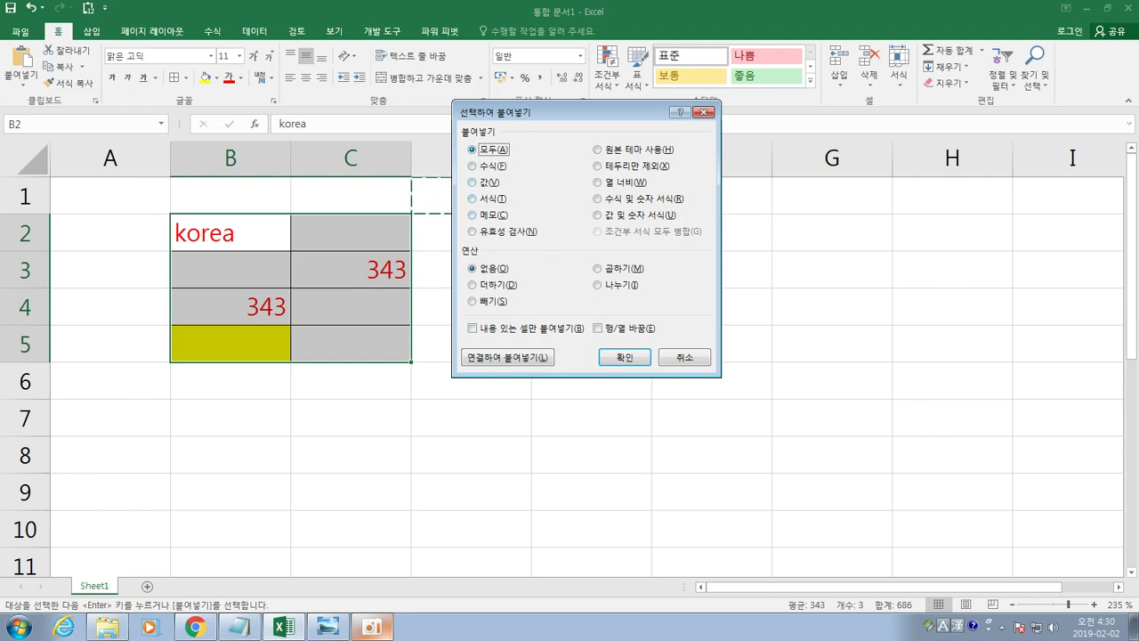
{"action": "left_click", "coordinate": [477, 198]}
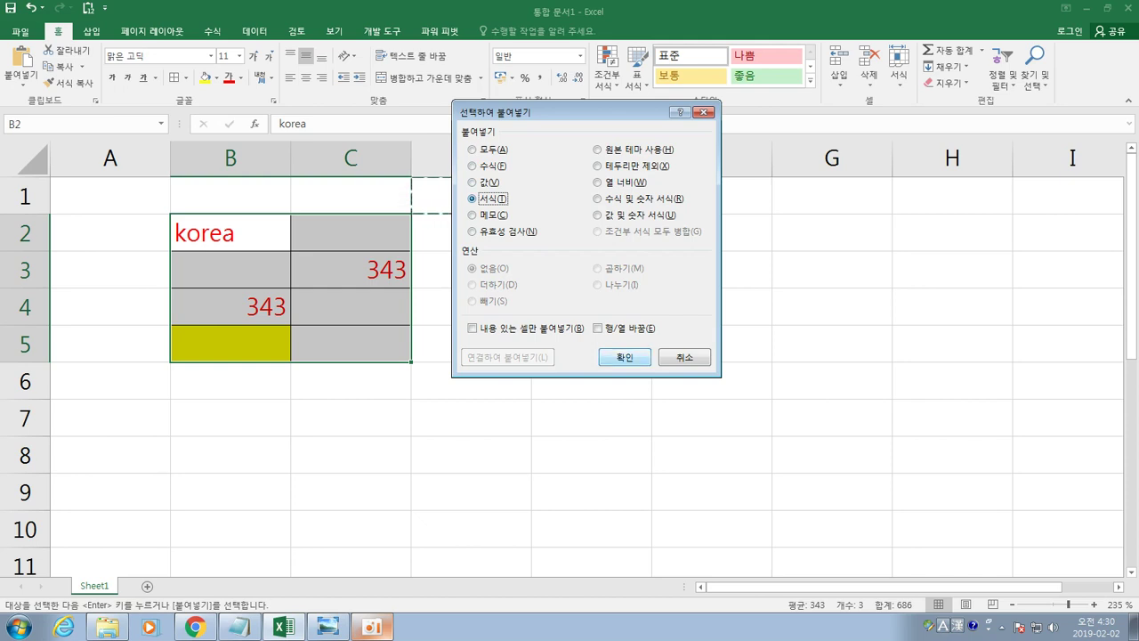
{"action": "key", "text": "Return"}
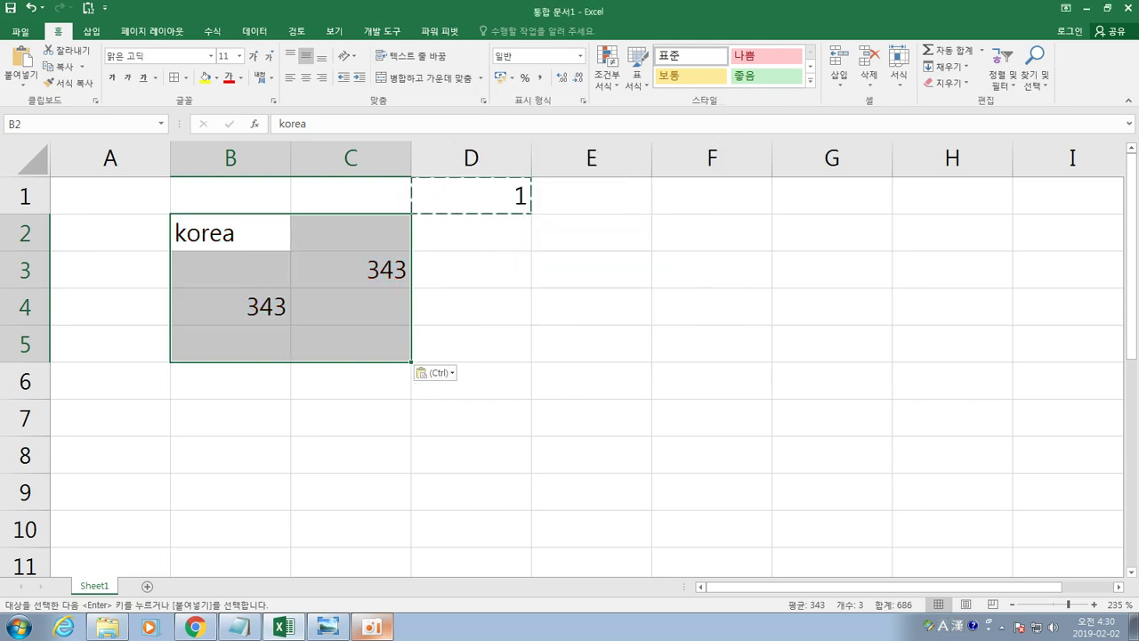
Step: Undo the formats paste over B2:C5 and the entry of 1 in cell D1
{"action": "key", "text": "Escape"}
{"action": "left_click", "coordinate": [471, 195]}
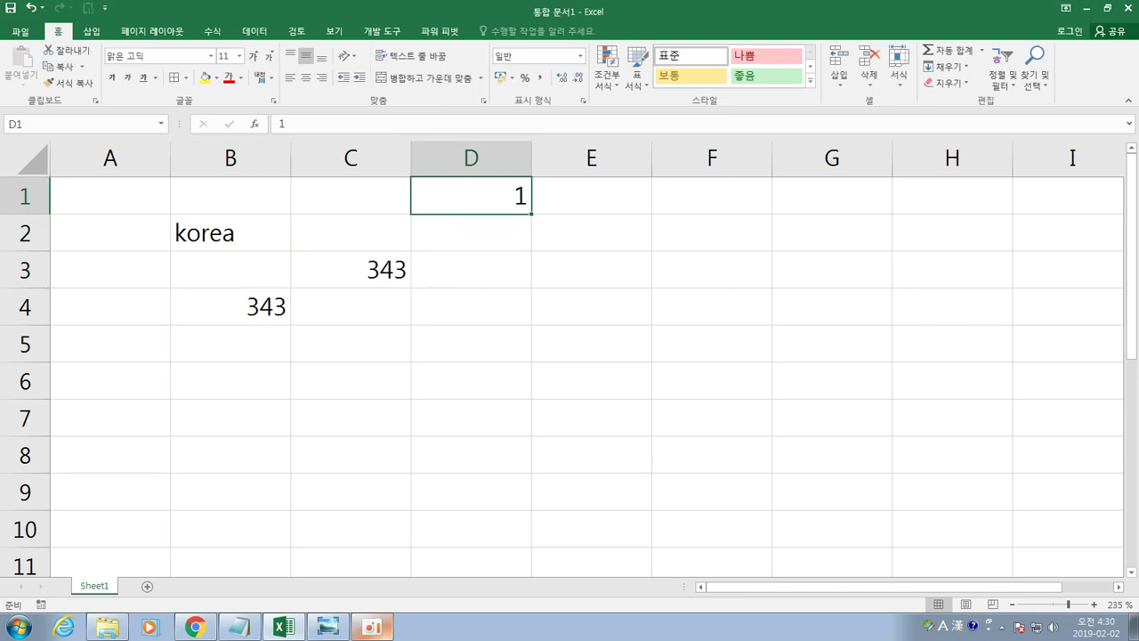
{"action": "key", "text": "ctrl+z"}
{"action": "key", "text": "ctrl+z"}
{"action": "key", "text": "ctrl+z"}
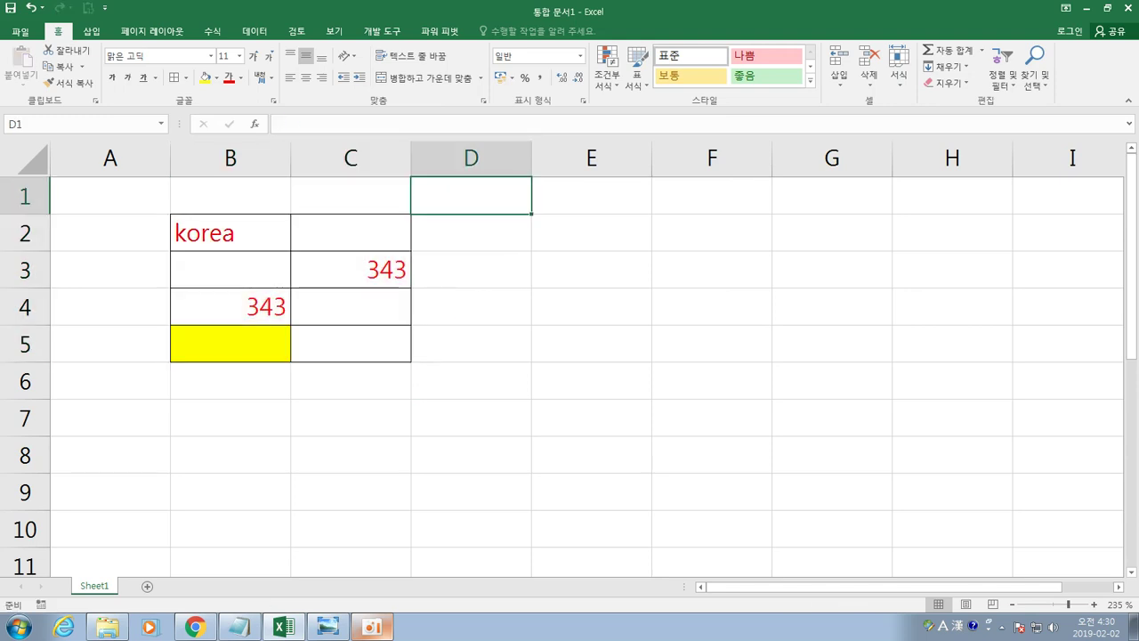
Step: Copy the empty cell D1 and use Paste Special to paste only its formats over the range B2:C5
{"action": "right_click", "coordinate": [504, 190]}
{"action": "key", "text": "Escape"}
{"action": "key", "text": "ctrl+c"}
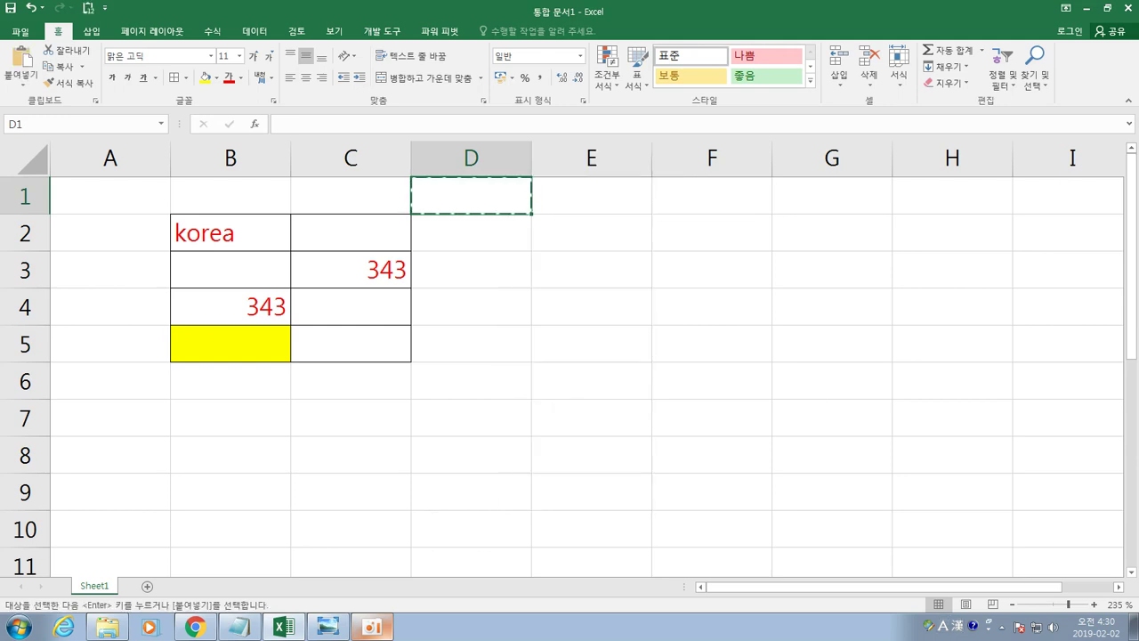
{"action": "left_click_drag", "start_coordinate": [230, 233], "coordinate": [351, 343]}
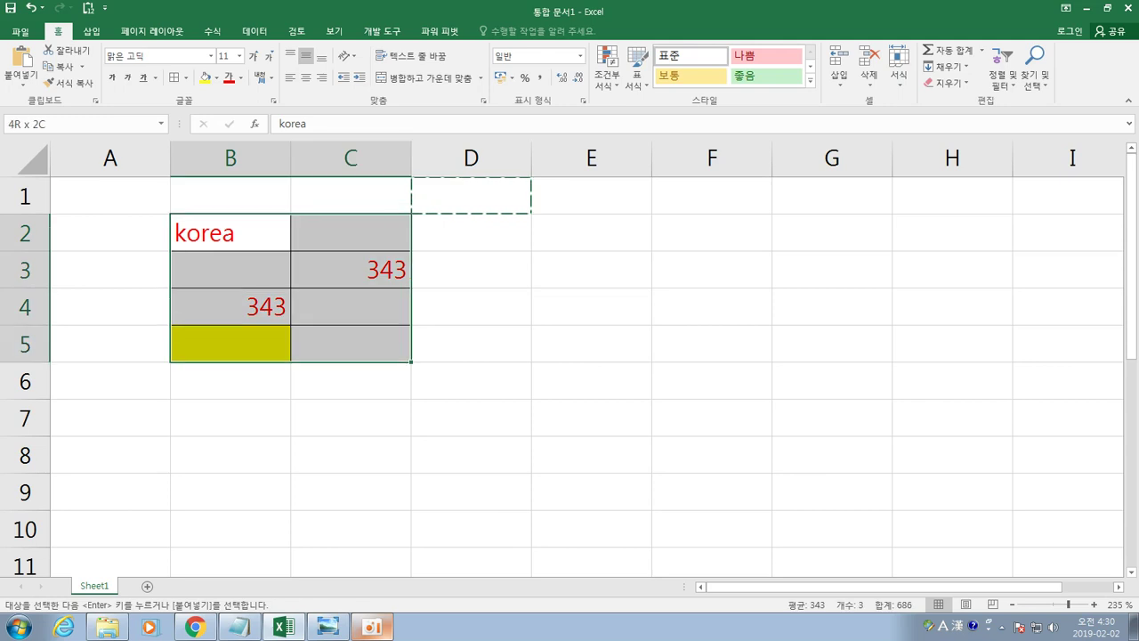
{"action": "left_click", "coordinate": [21, 82]}
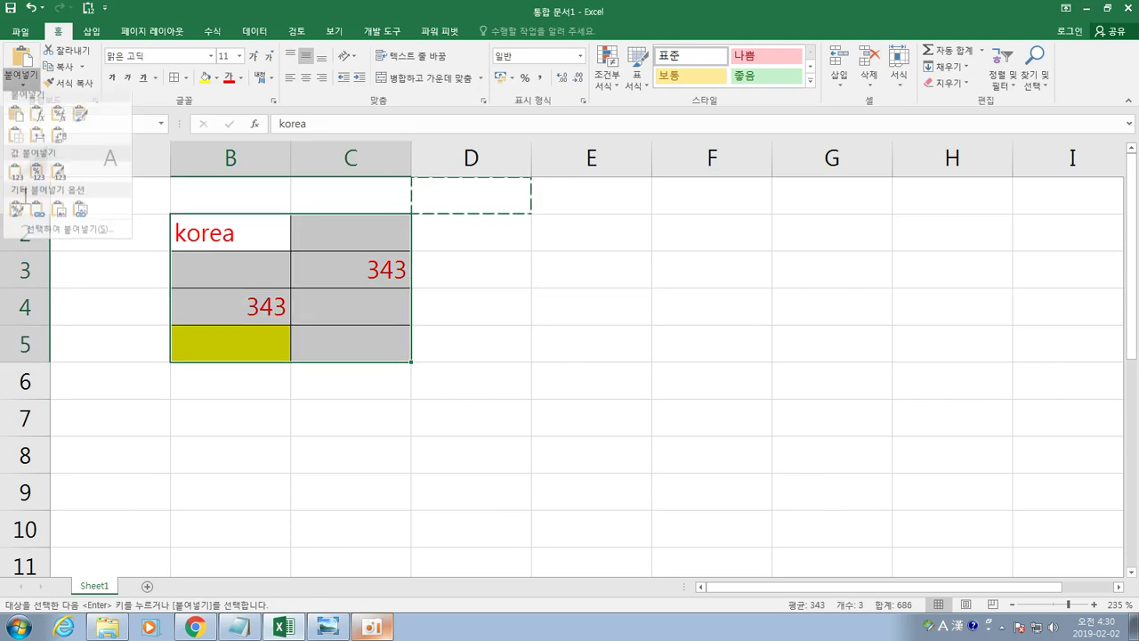
{"action": "left_click", "coordinate": [68, 235]}
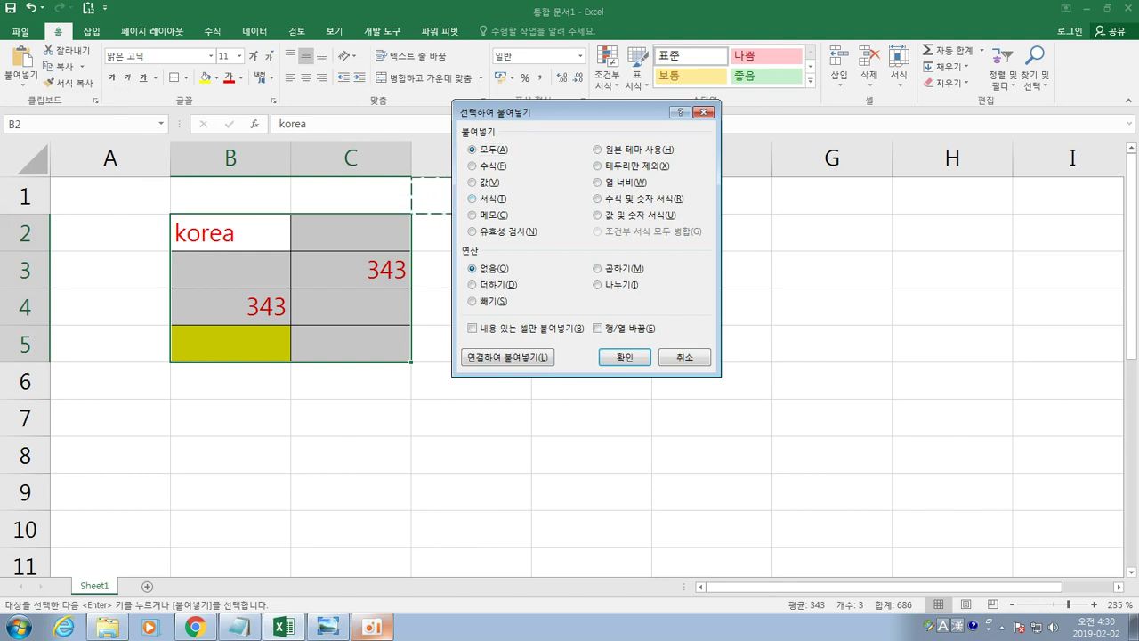
{"action": "left_click", "coordinate": [473, 198]}
{"action": "left_click", "coordinate": [624, 356]}
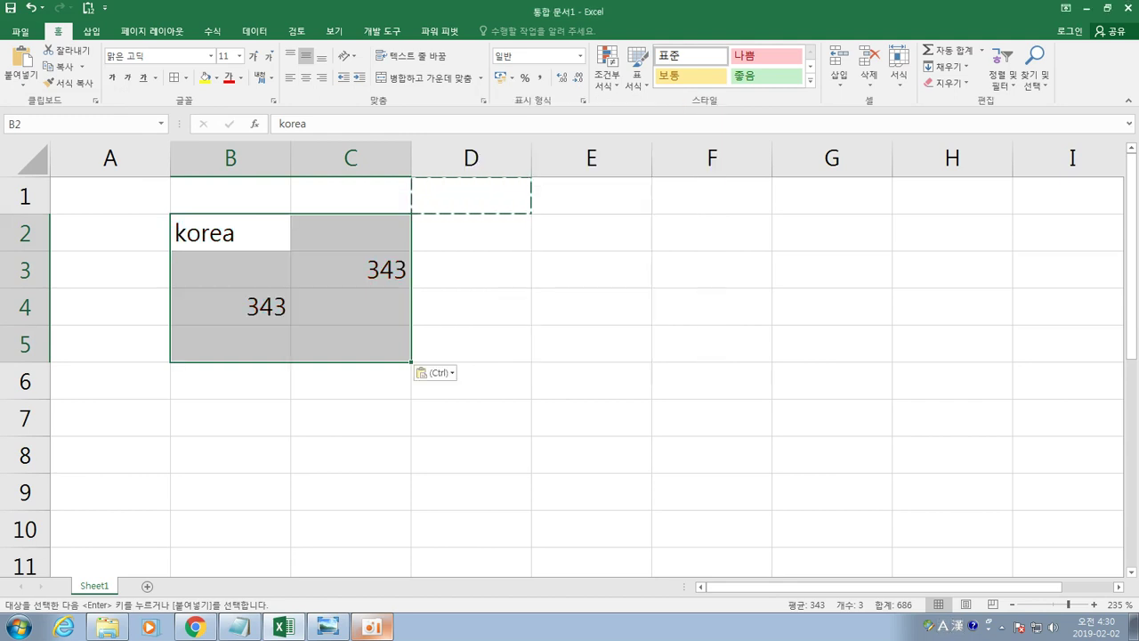
{"action": "left_click", "coordinate": [471, 269]}
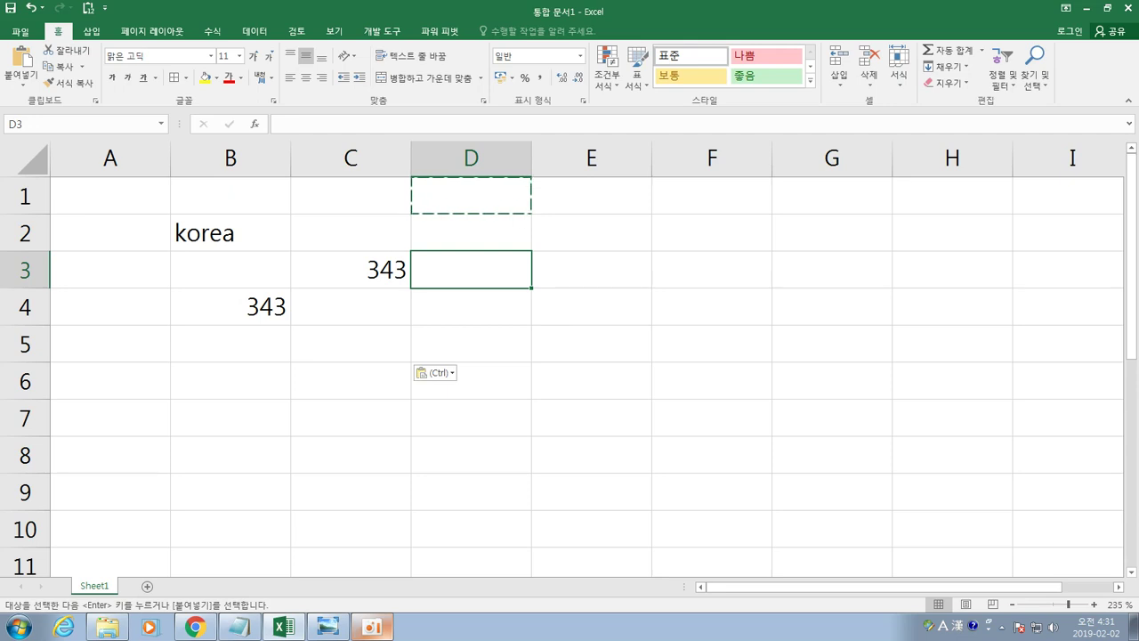
{"action": "key", "text": "Escape"}
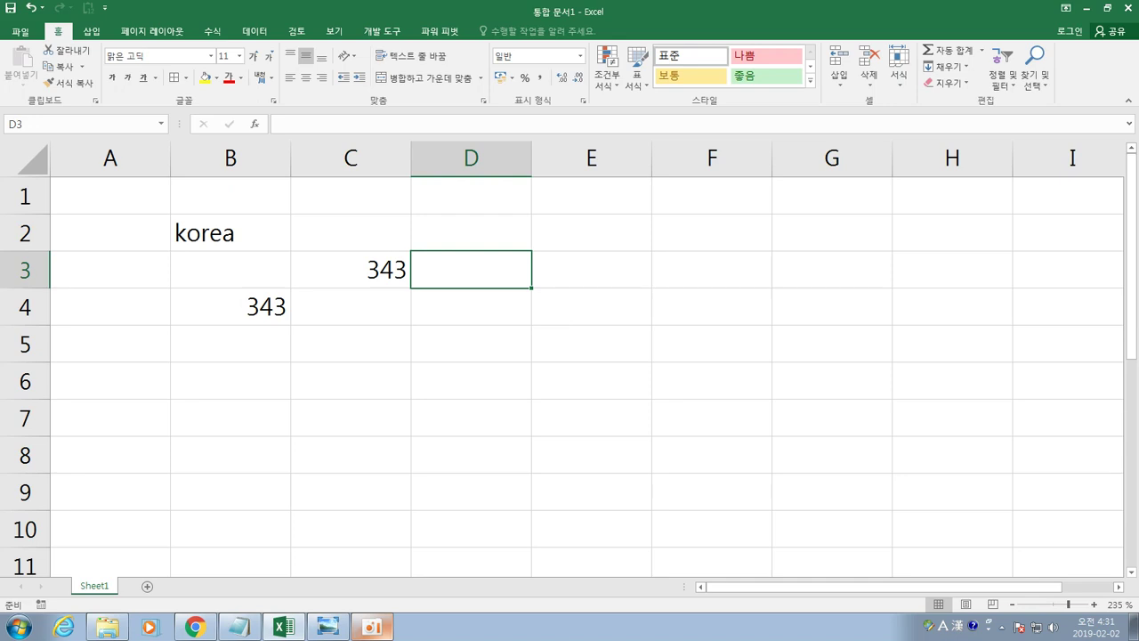
Step: Examine the available Clear options without applying any, and select cell D1
{"action": "left_click", "coordinate": [946, 82]}
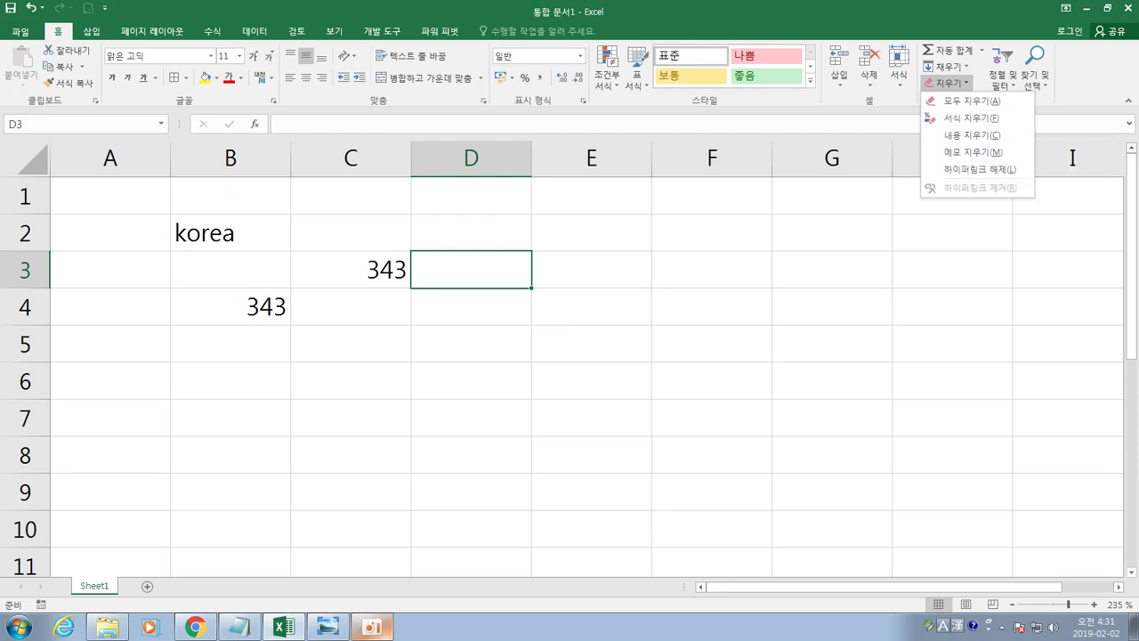
{"action": "left_click", "coordinate": [471, 196]}
{"action": "left_click", "coordinate": [471, 196]}
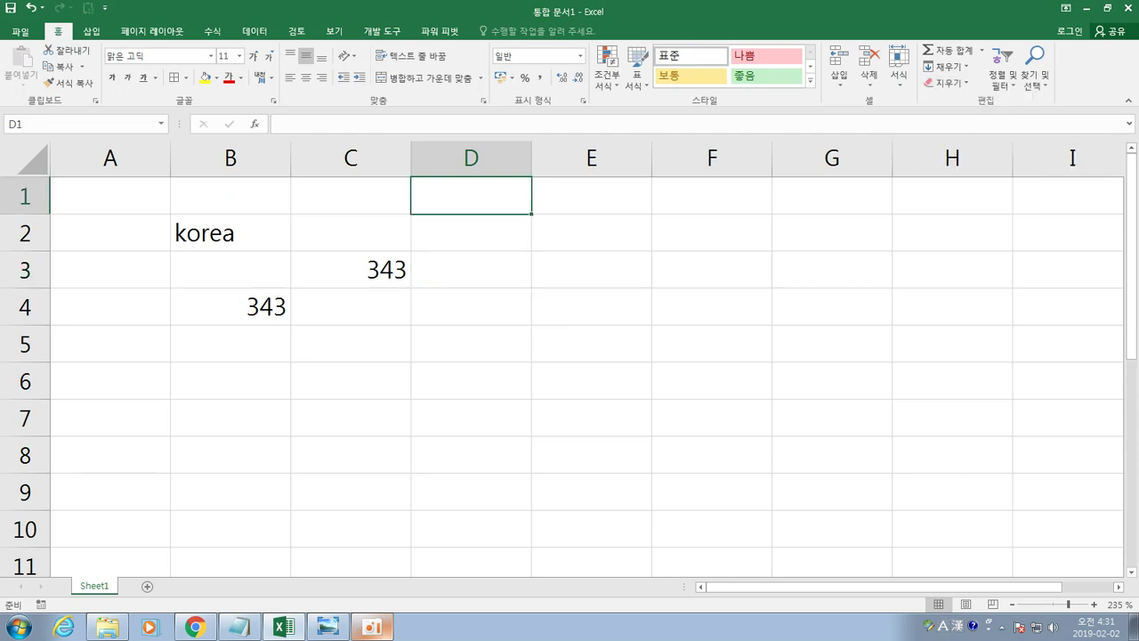